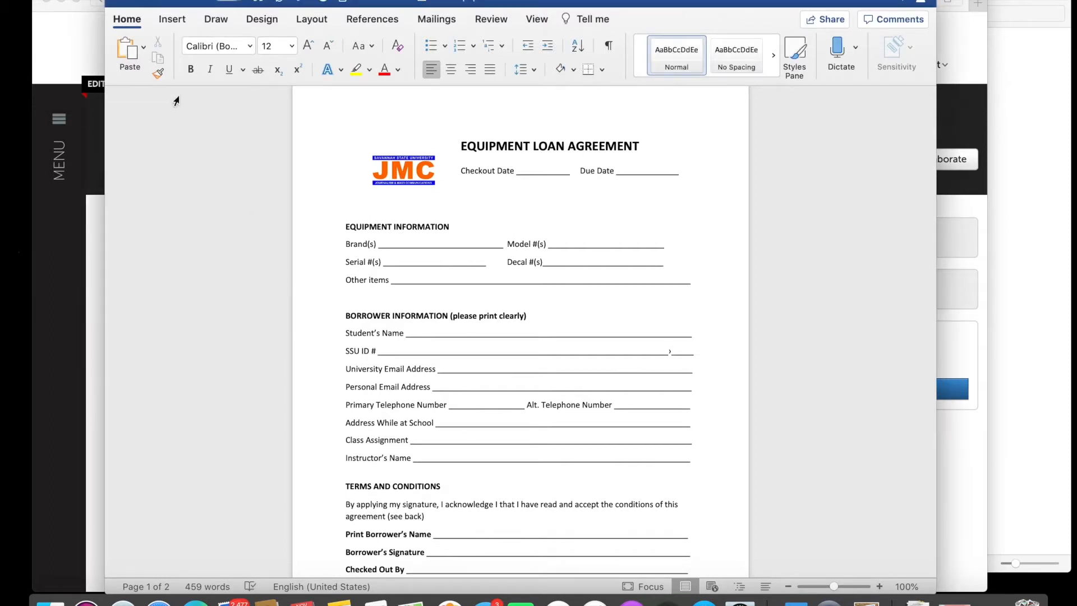
# Open Save a Copy for the loan agreement, review the formats, and select the existing file name.
pyautogui.click(90, 1)
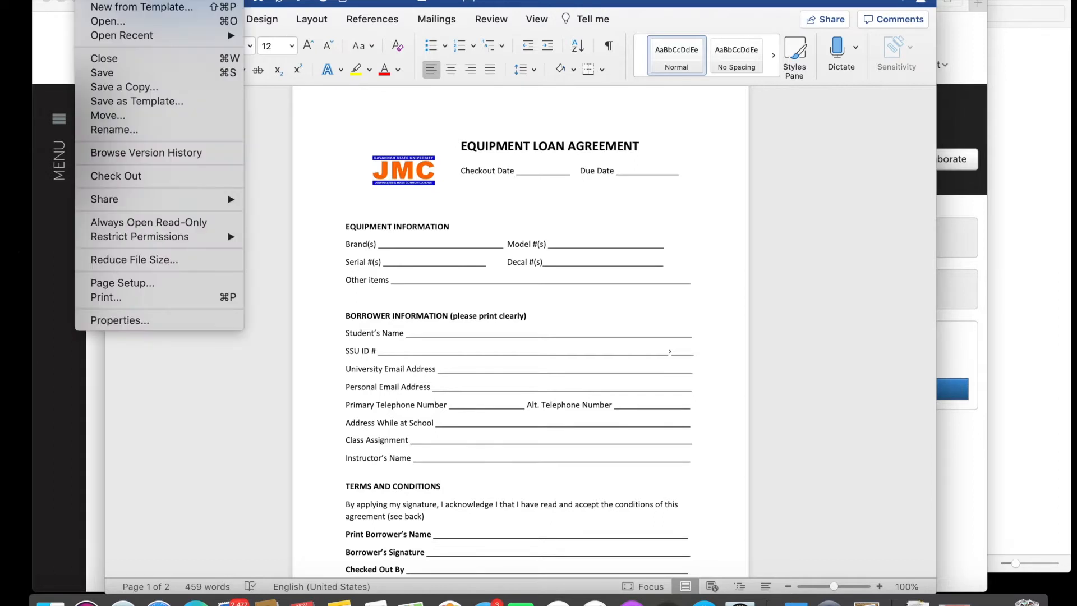
pyautogui.click(114, 89)
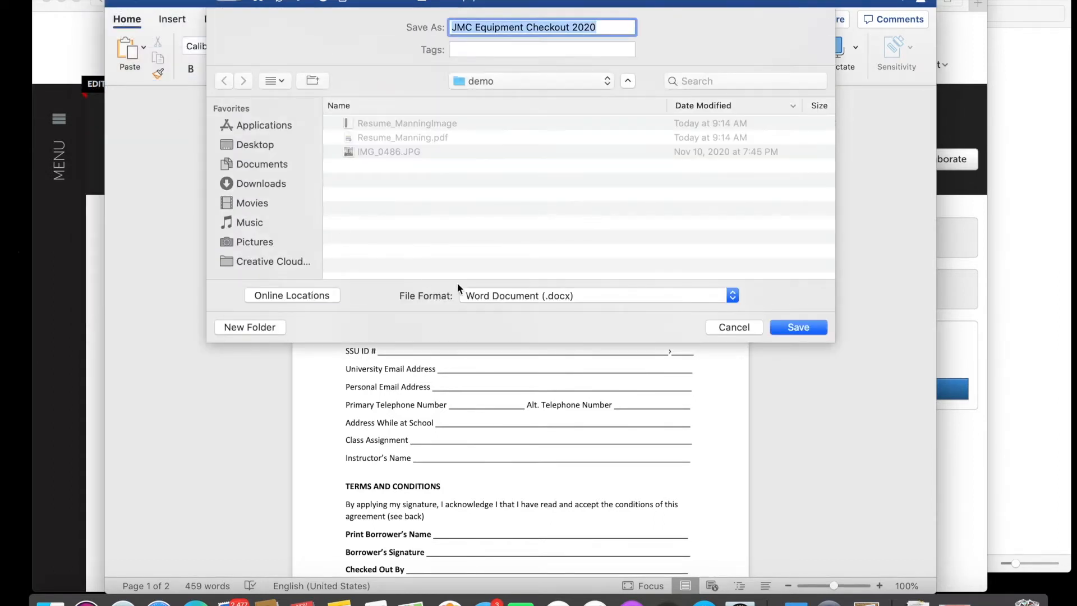
pyautogui.click(590, 294)
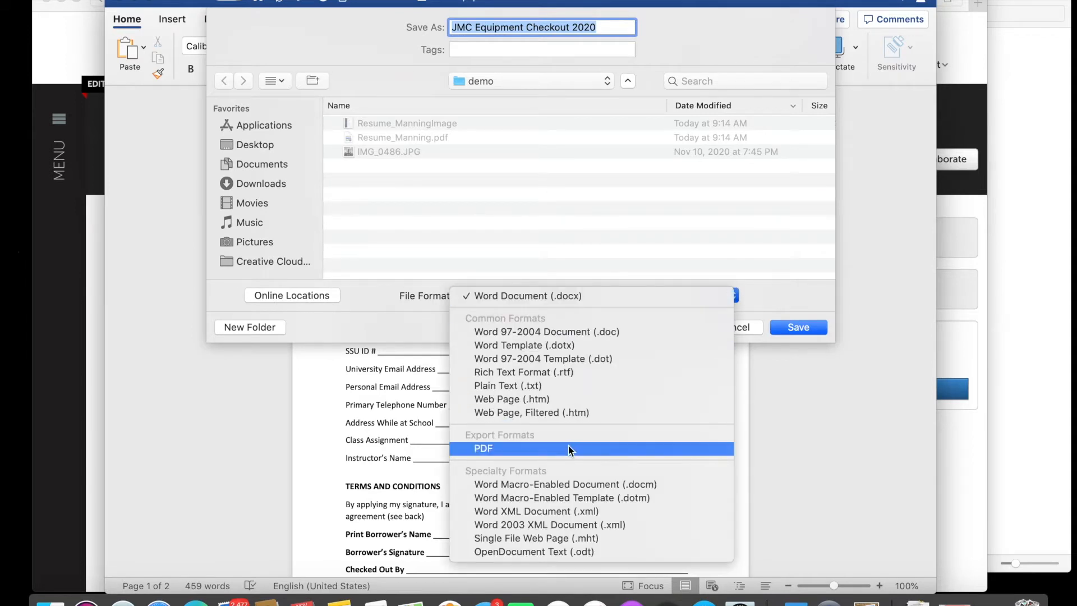
pyautogui.click(562, 240)
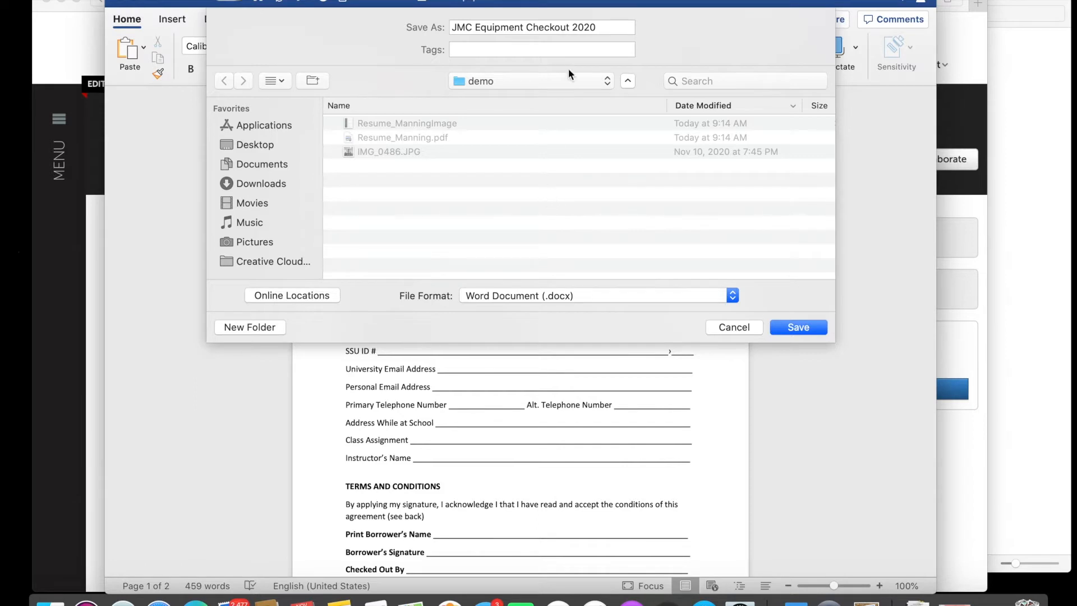
pyautogui.click(606, 30)
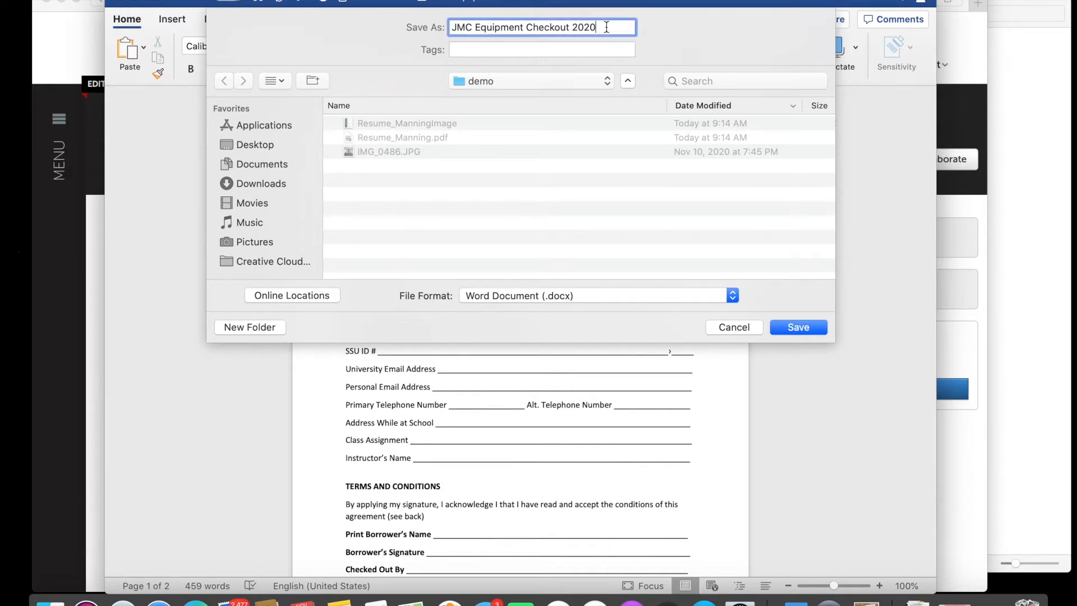
pyautogui.moveTo(606, 30); pyautogui.dragTo(397, 32)
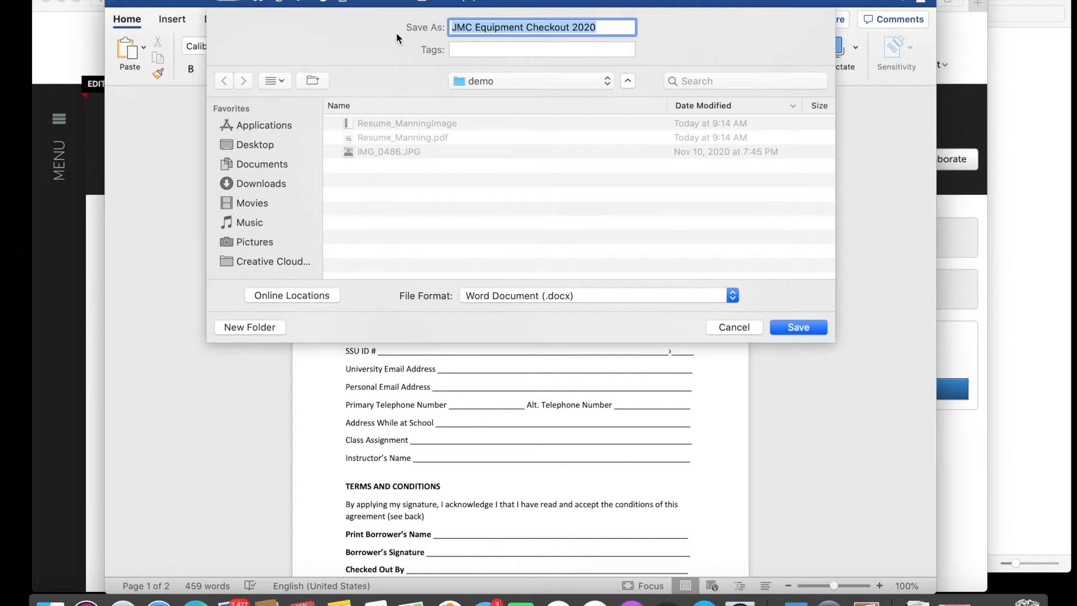
# Export the agreement as a PDF named Demo_Manning, then hide Word.
pyautogui.write('M')
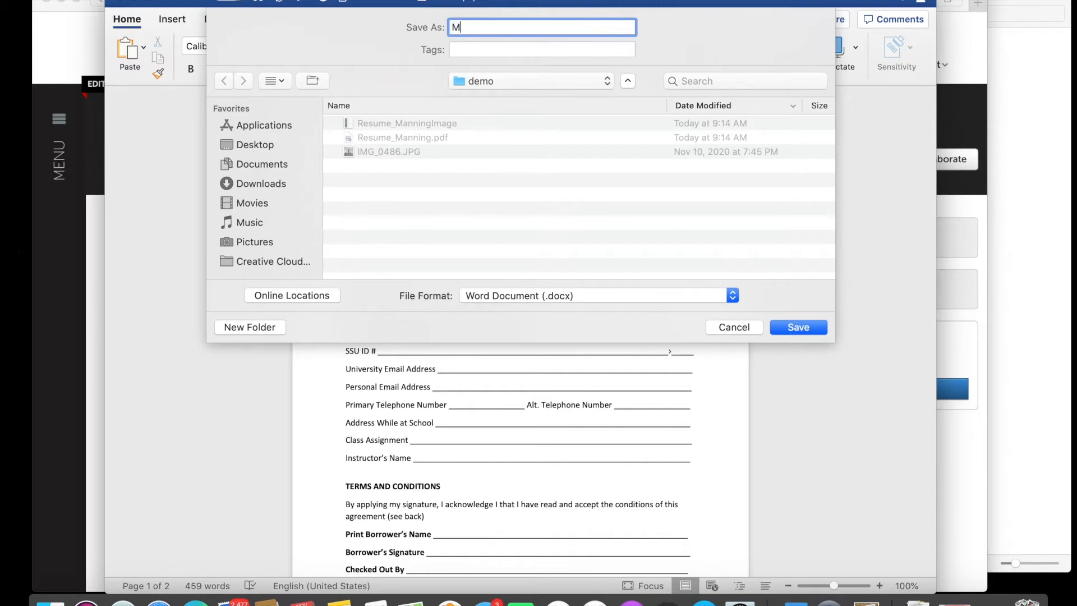
pyautogui.write('anning_Demo')
pyautogui.write('Demo')
pyautogui.write('_')
pyautogui.press('BackSpace')
pyautogui.press('BackSpace')
pyautogui.press('BackSpace')
pyautogui.press('BackSpace')
pyautogui.press('BackSpace')
pyautogui.click(495, 291)
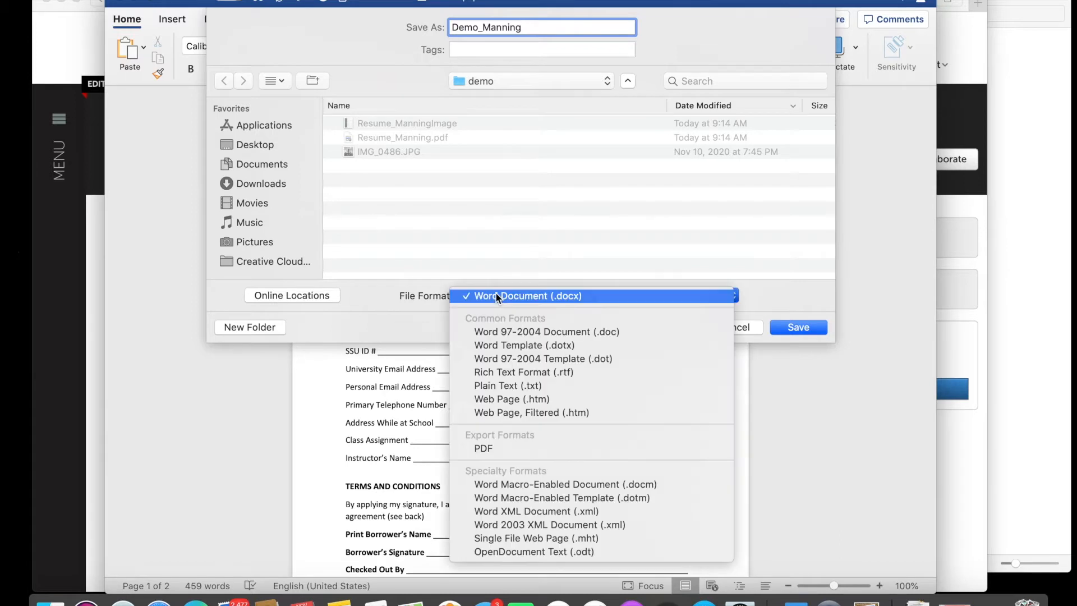
pyautogui.click(489, 449)
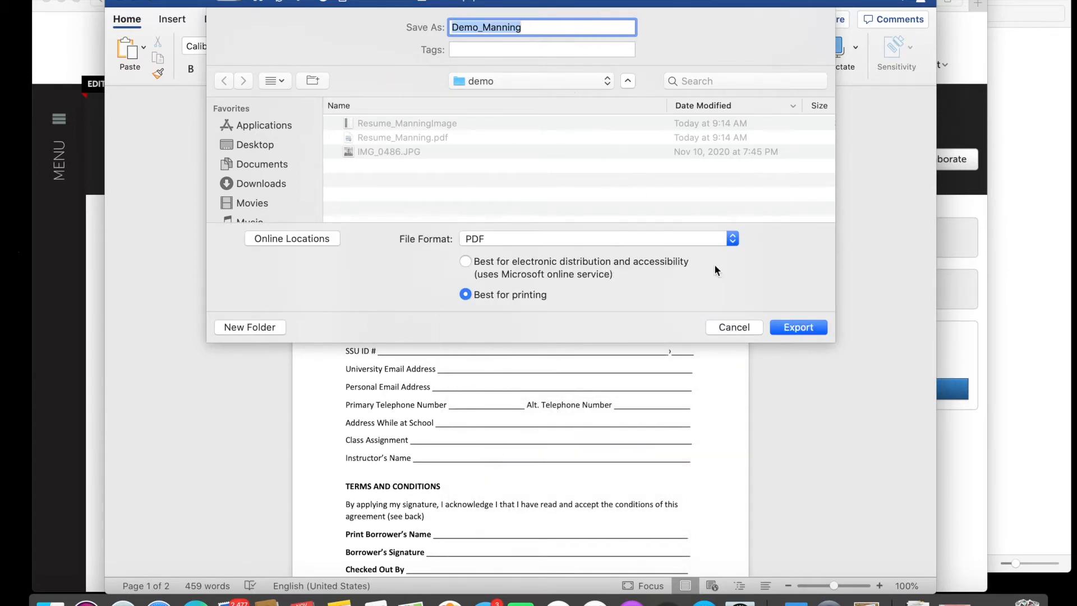
pyautogui.click(783, 328)
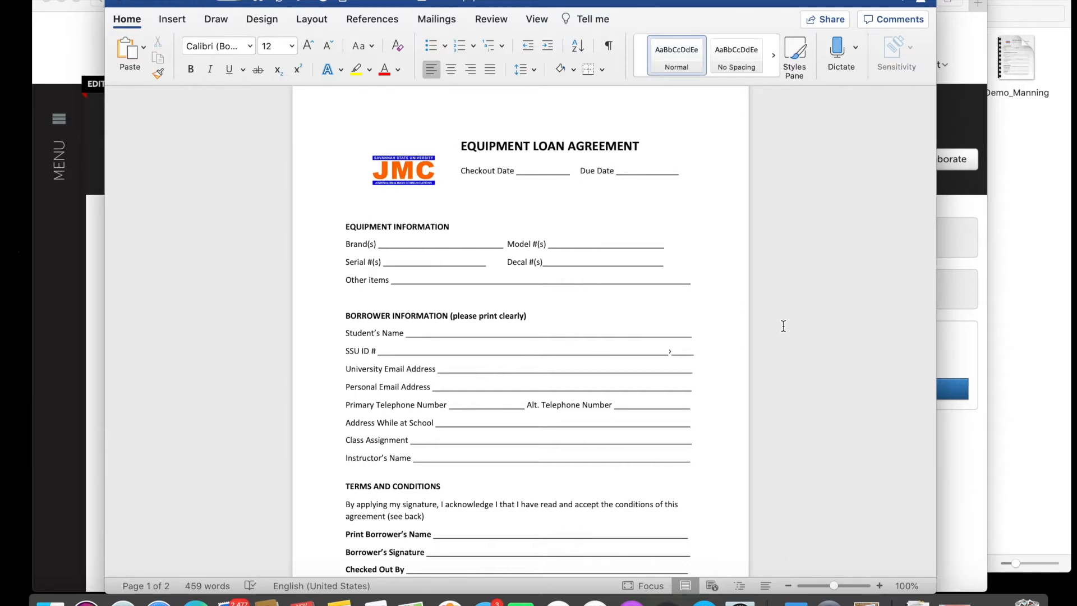
pyautogui.press('super+Tab')
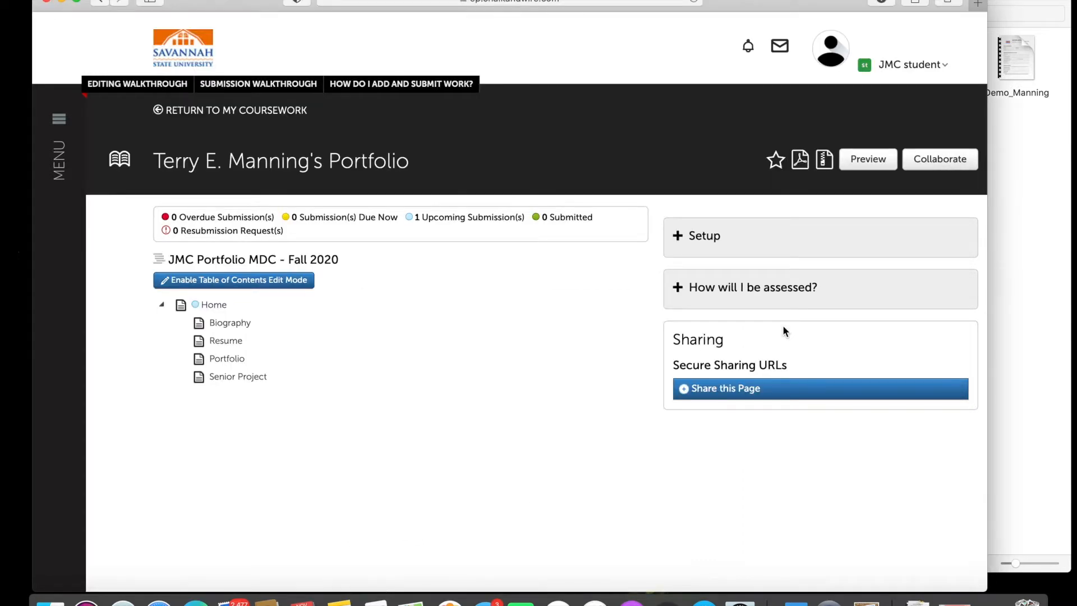
# Minimize the browser and open Demo_Manning from the demo folder with Adobe Acrobat.
pyautogui.click(61, 3)
pyautogui.moveTo(597, 7); pyautogui.dragTo(396, 7)
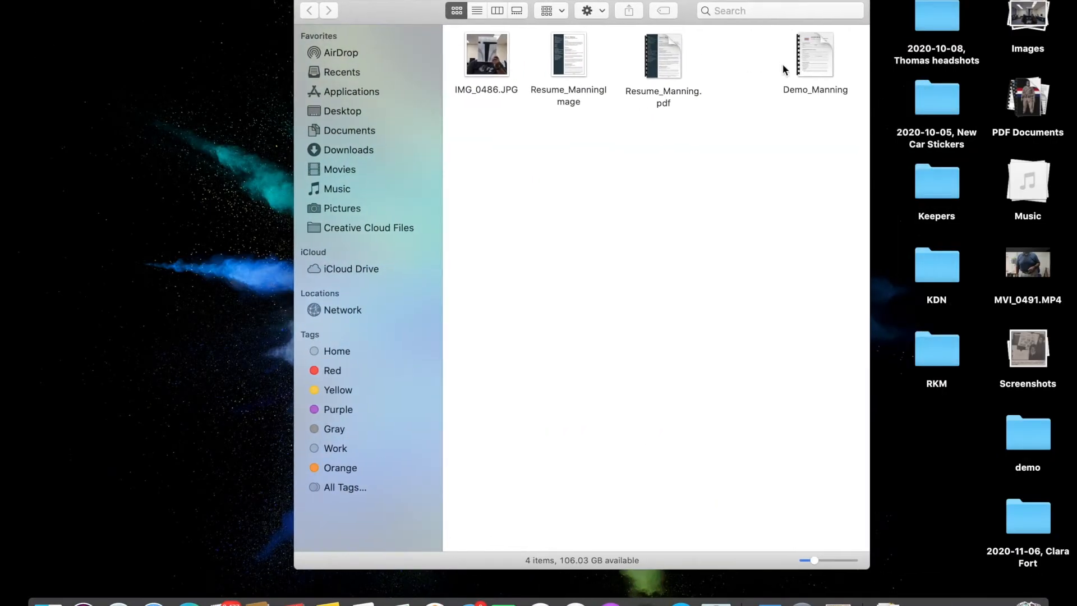
pyautogui.click(819, 49)
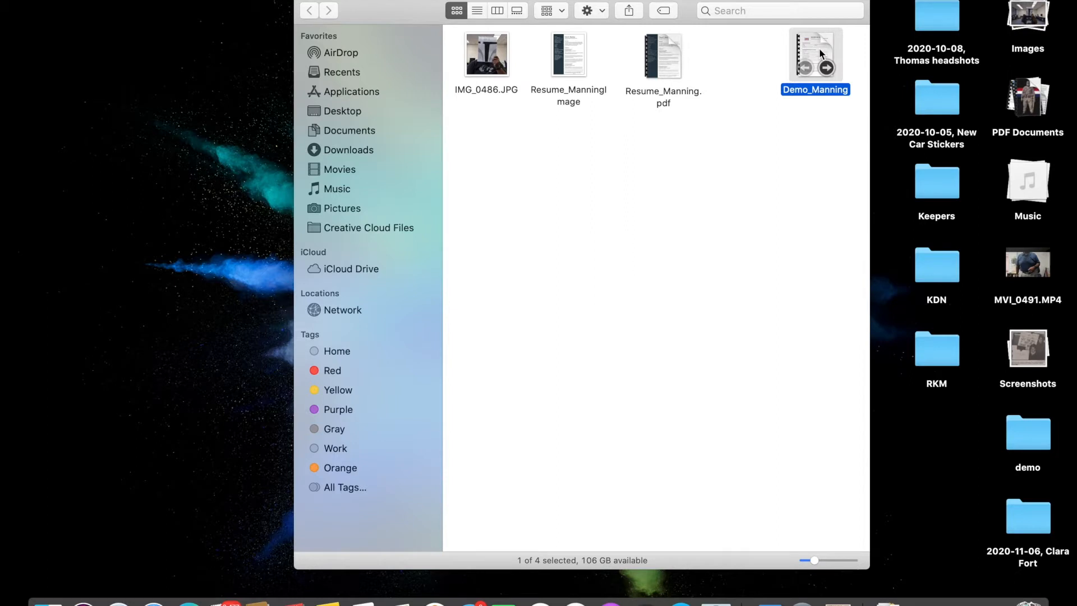
pyautogui.rightClick(819, 49)
pyautogui.moveTo(838, 71)
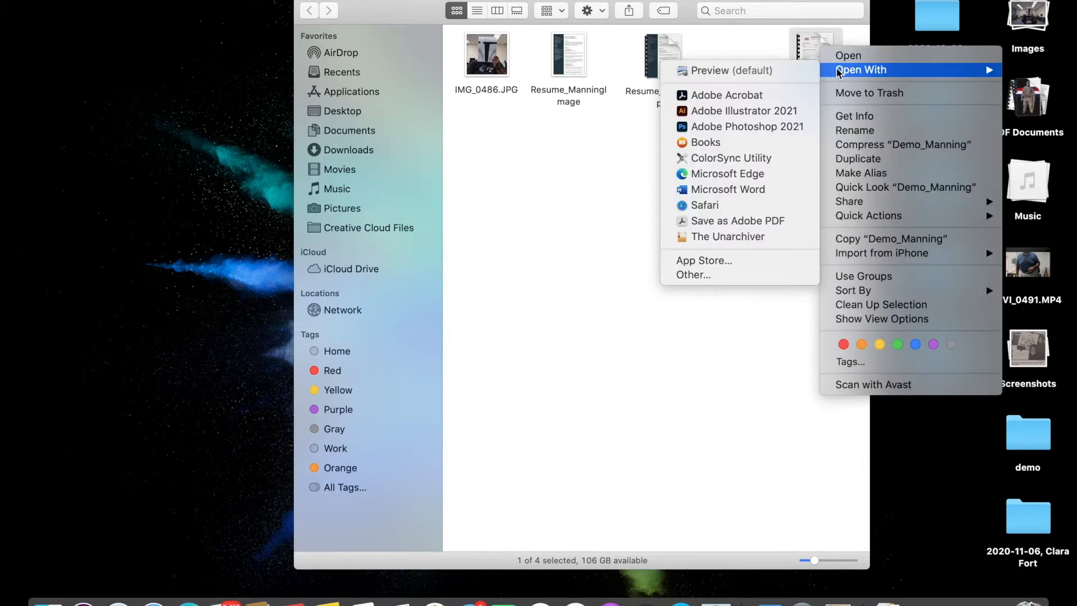
pyautogui.click(773, 93)
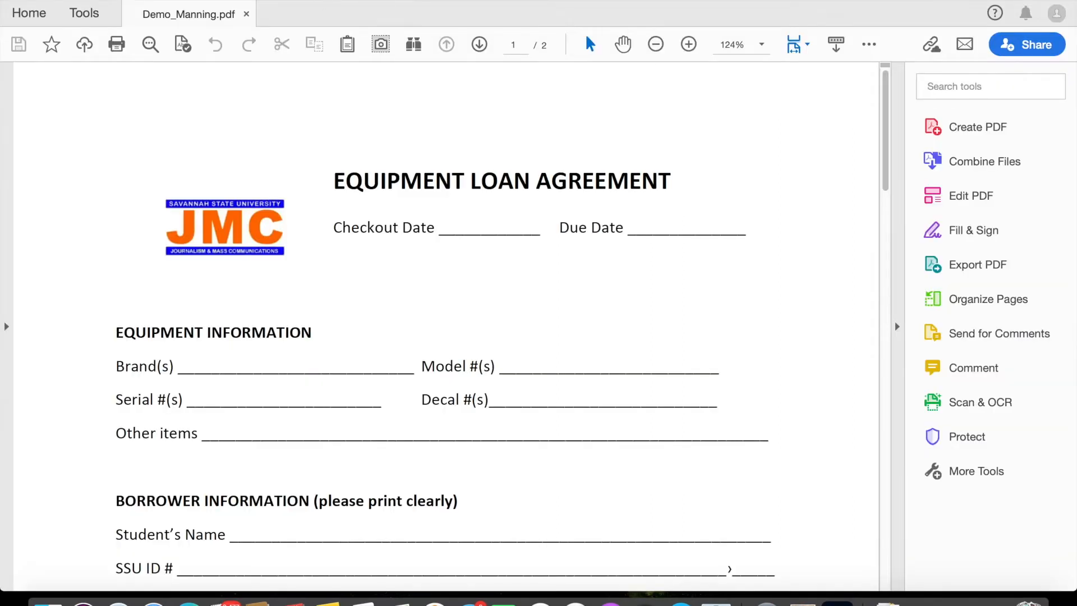
# Start exporting the PDF via File > Export To > Image > JPEG.
pyautogui.click(141, 0)
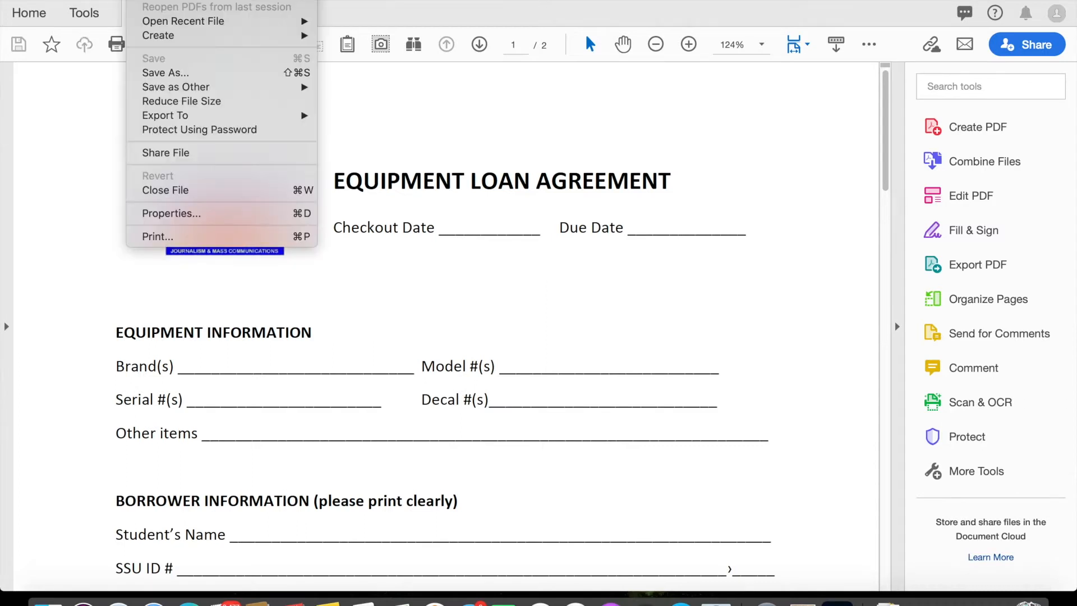
pyautogui.moveTo(150, 121)
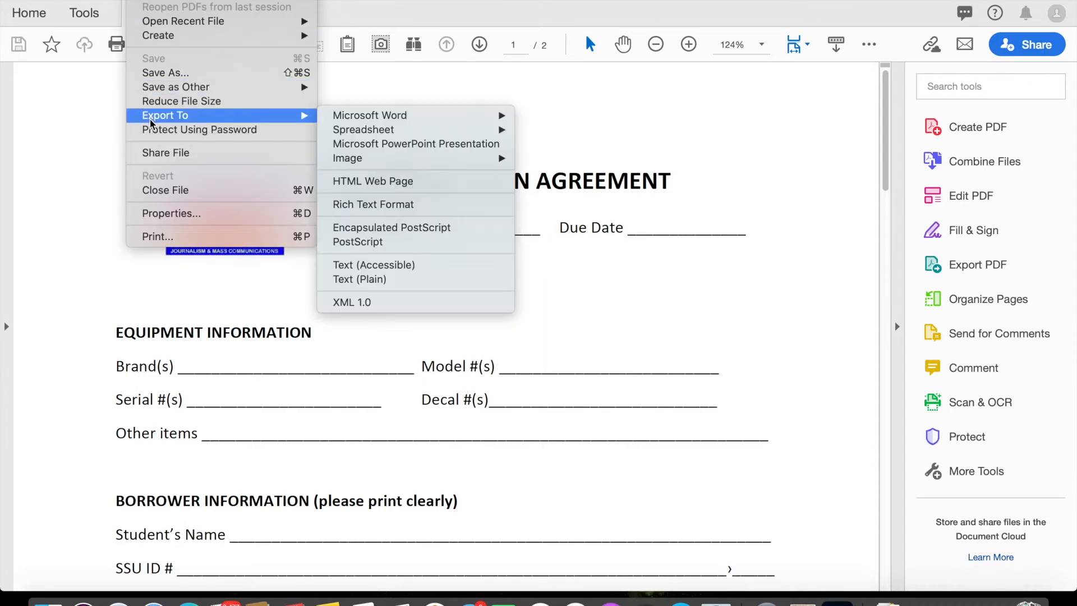
pyautogui.moveTo(348, 161)
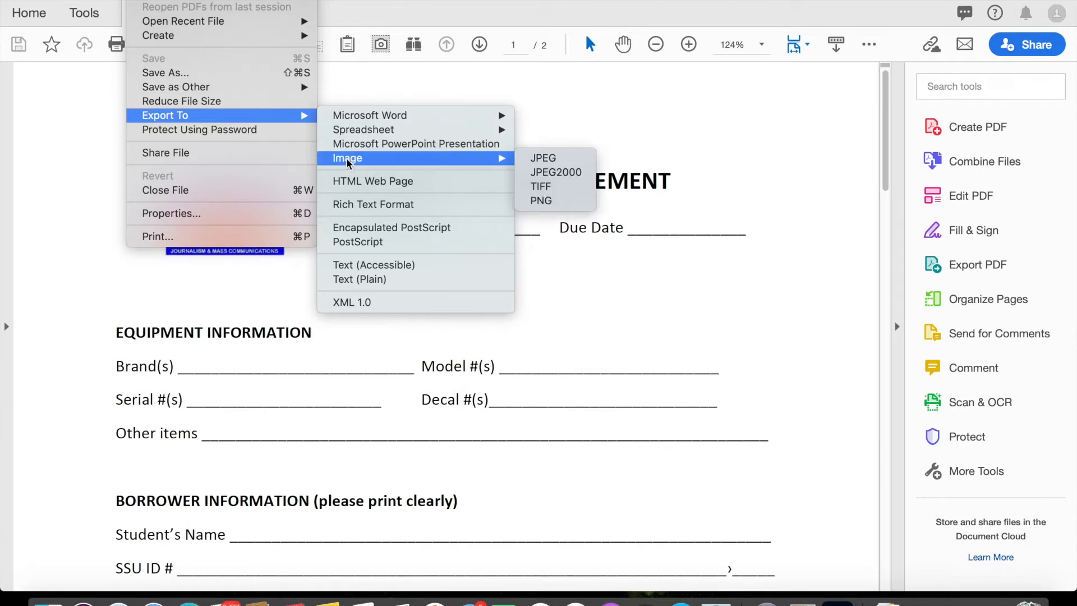
pyautogui.click(558, 162)
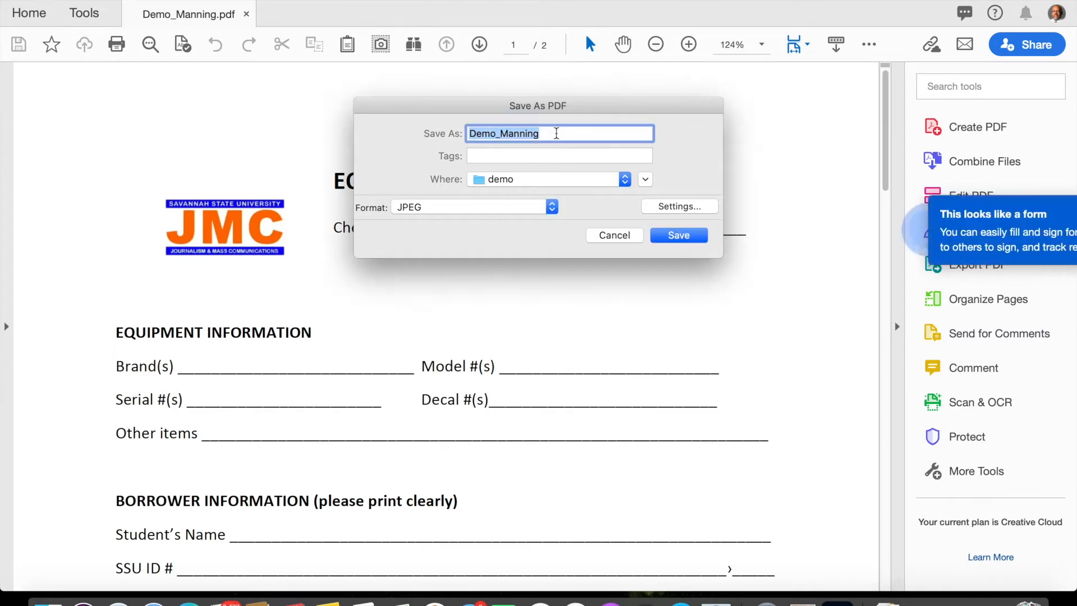
# Name the export Demo_ManningJPG and save it into the demo folder.
pyautogui.click(557, 133)
pyautogui.write('JOG')
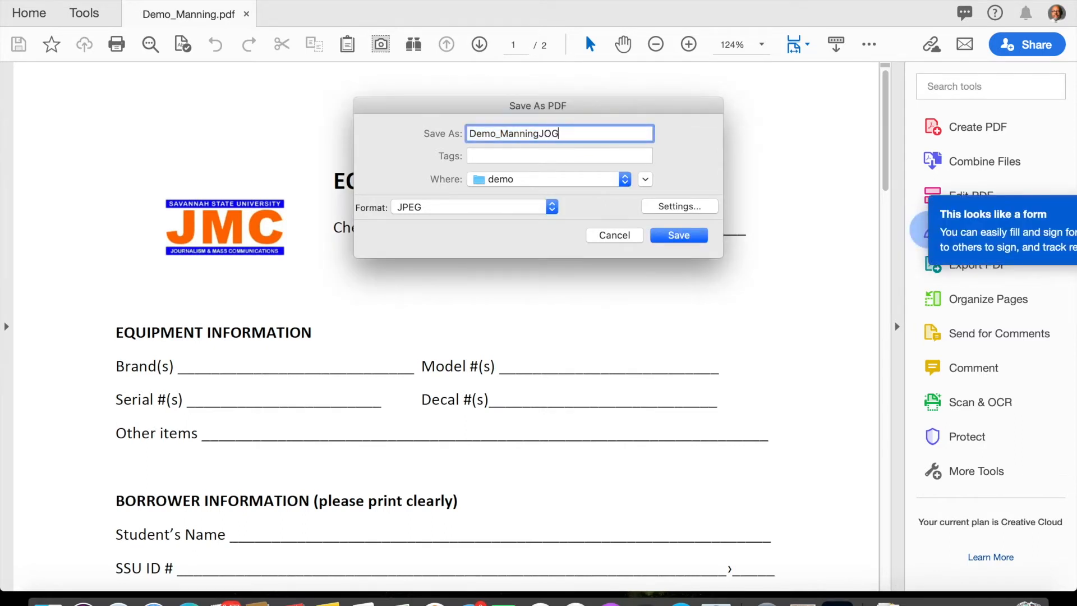
pyautogui.press('BackSpace')
pyautogui.press('BackSpace')
pyautogui.write('PG')
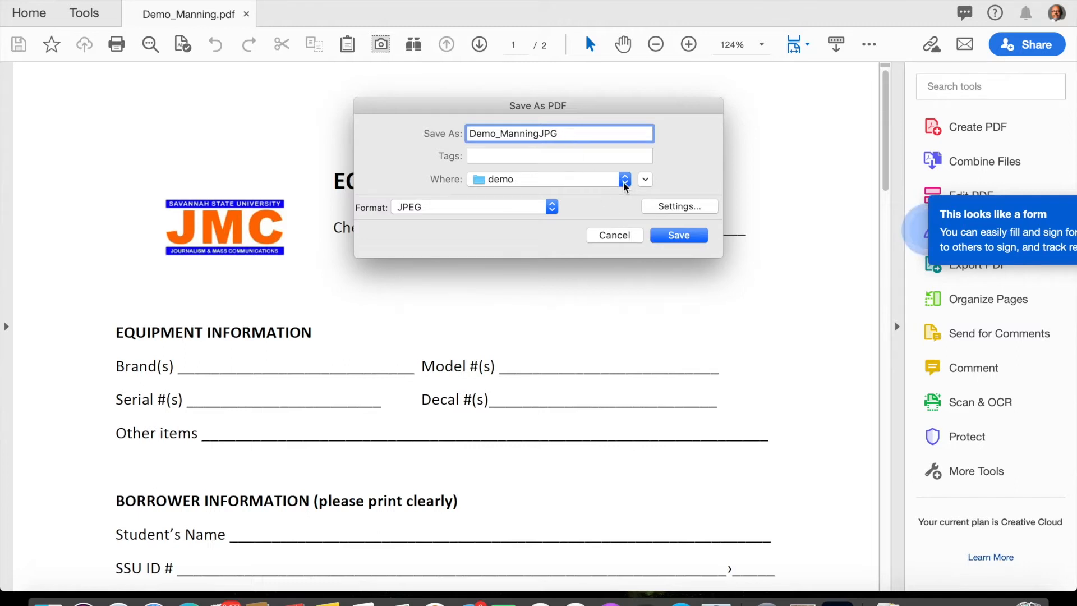
pyautogui.click(644, 179)
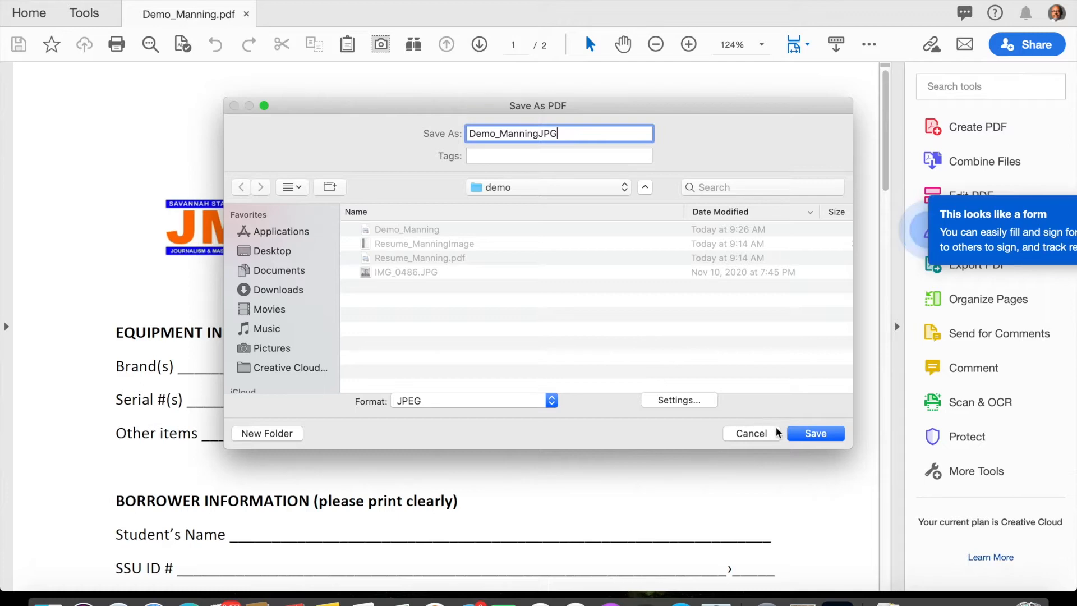
pyautogui.click(796, 436)
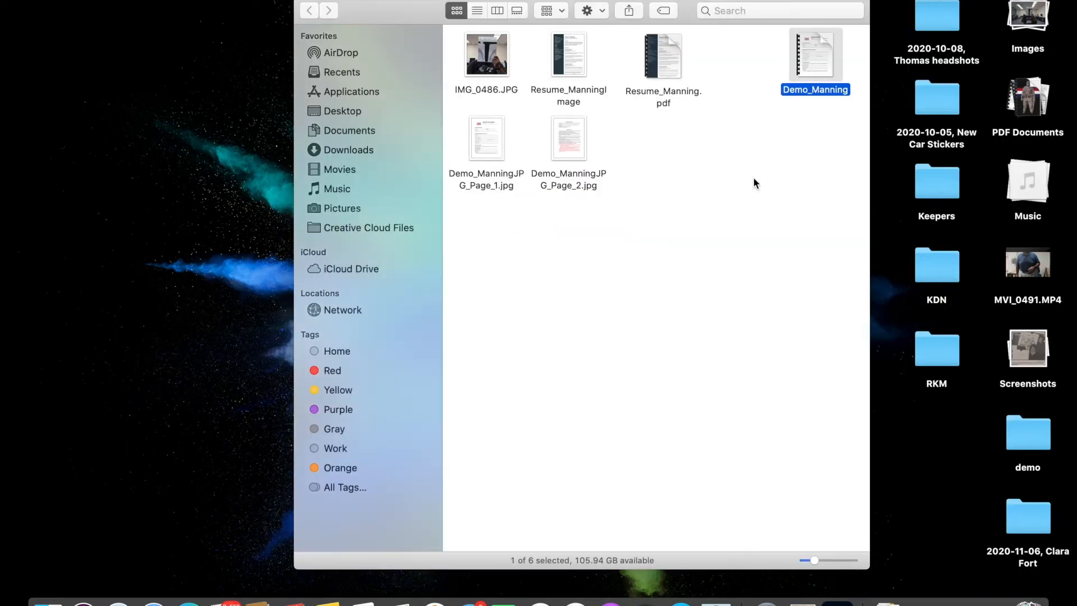
pyautogui.click(752, 177)
pyautogui.moveTo(823, 61)
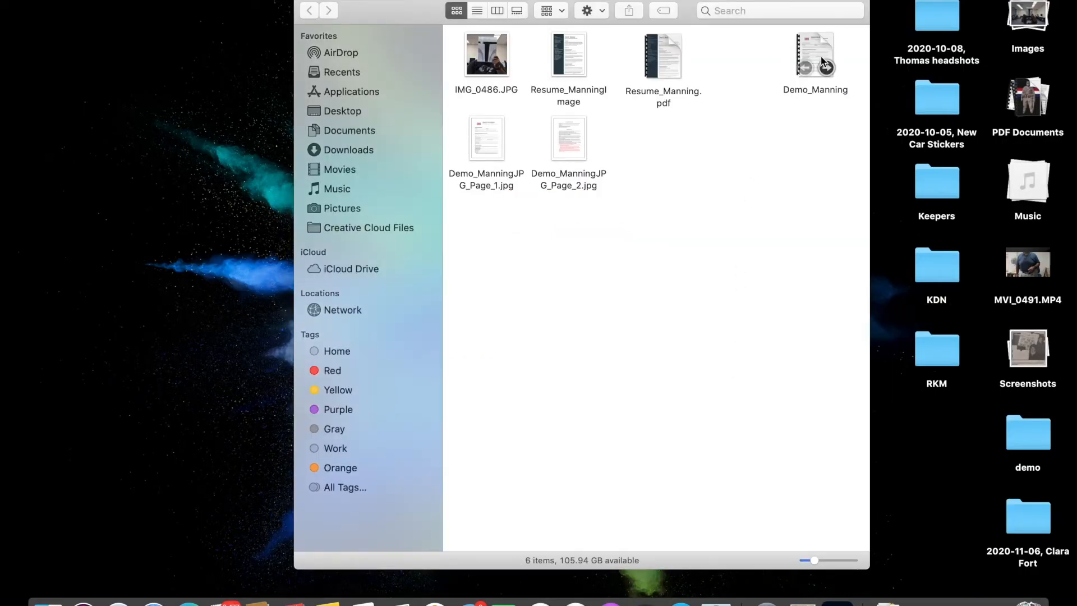
# Open the Demo_Manning PDF in Preview.
pyautogui.click(822, 61)
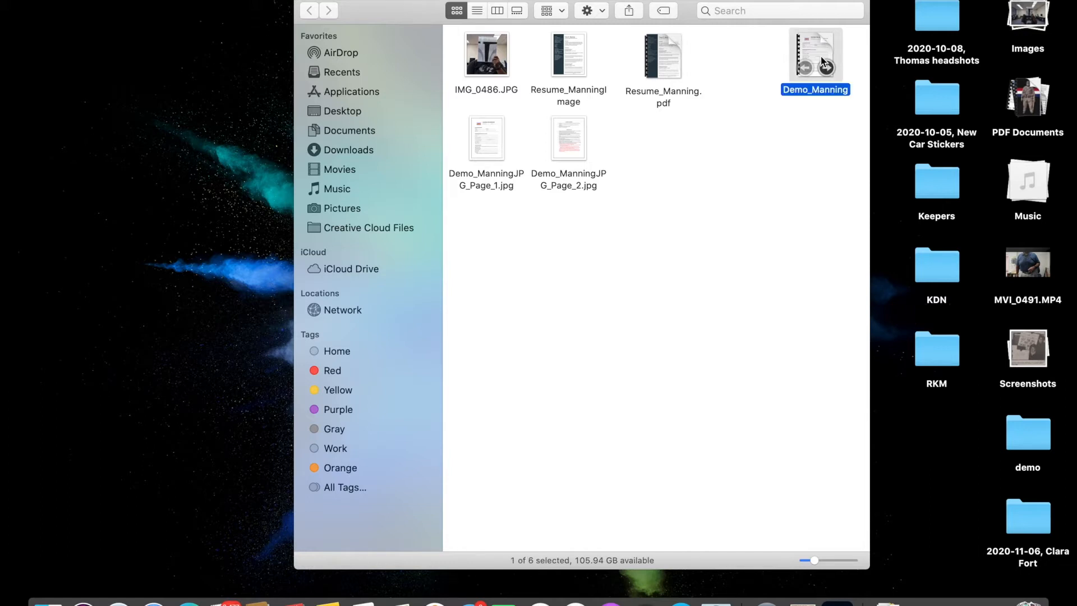
pyautogui.rightClick(822, 62)
pyautogui.moveTo(839, 79)
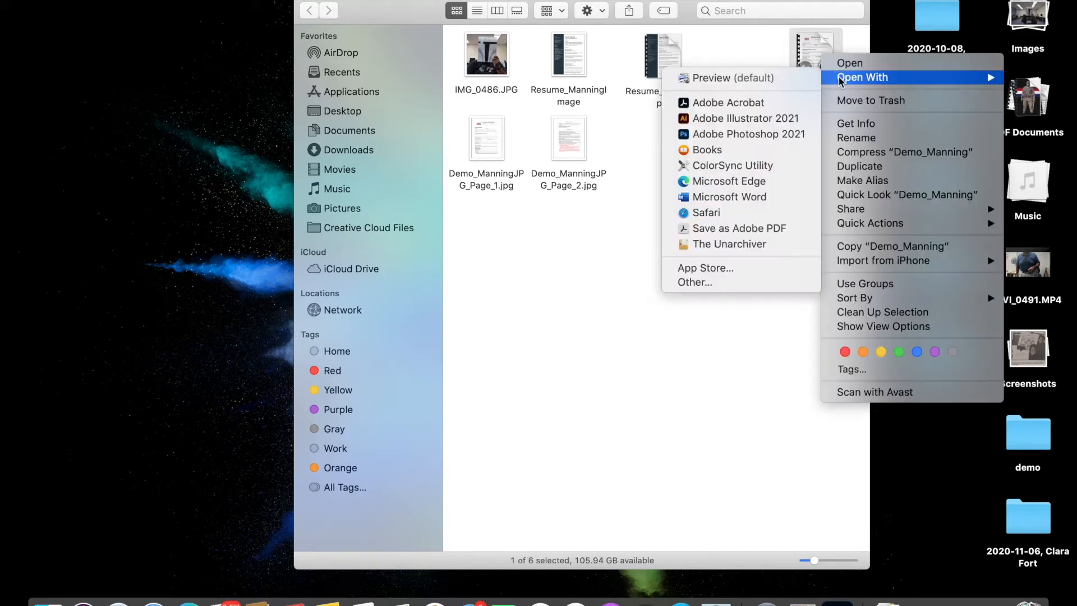
pyautogui.click(790, 84)
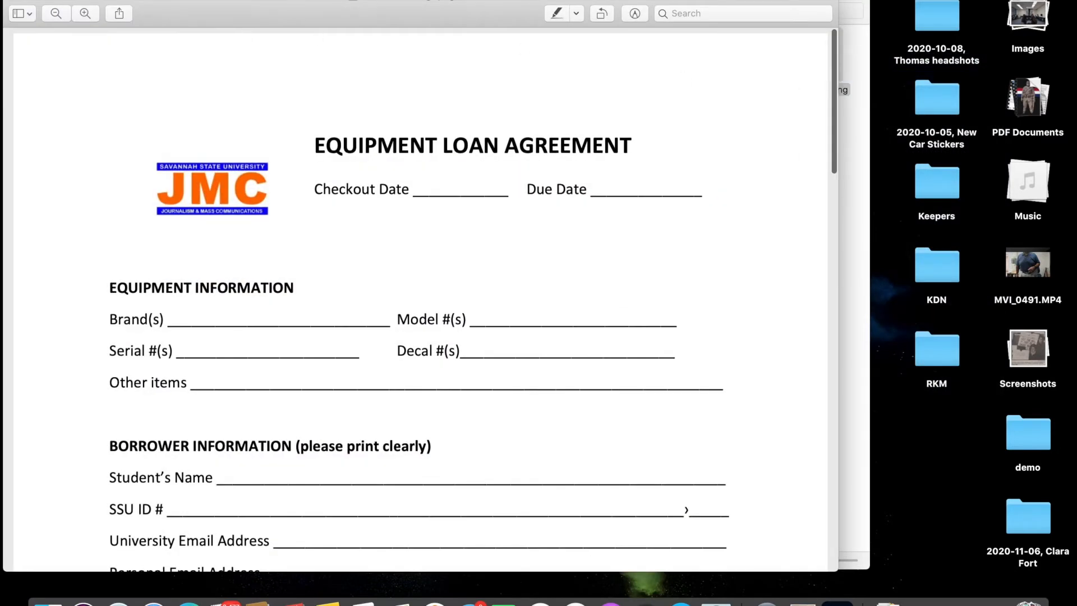
# Export it as JPEG named Demo_ManningPreview, targeting the demo folder.
pyautogui.click(104, 0)
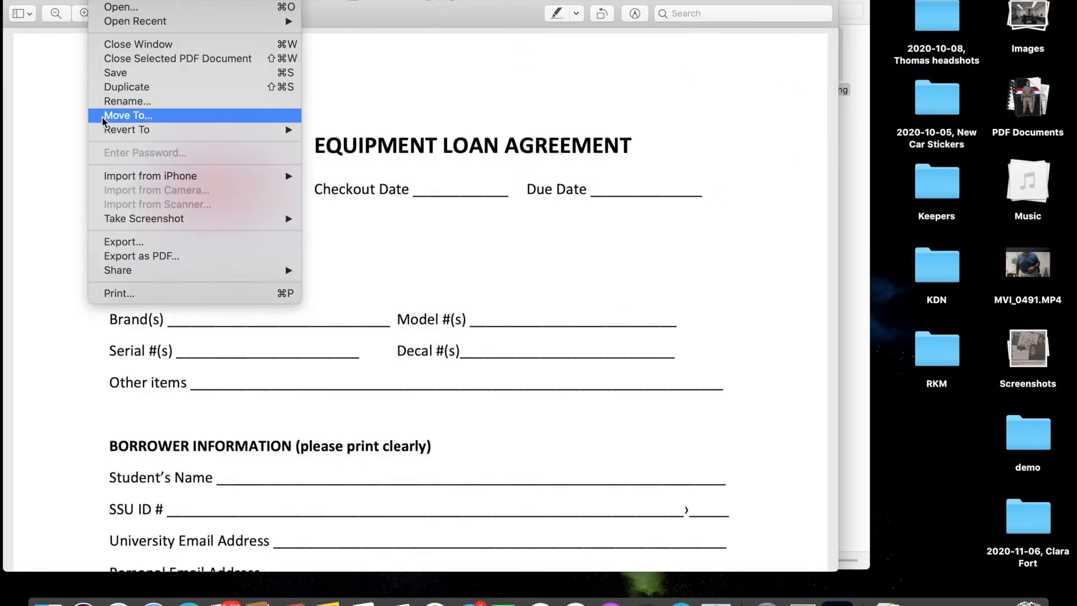
pyautogui.click(111, 242)
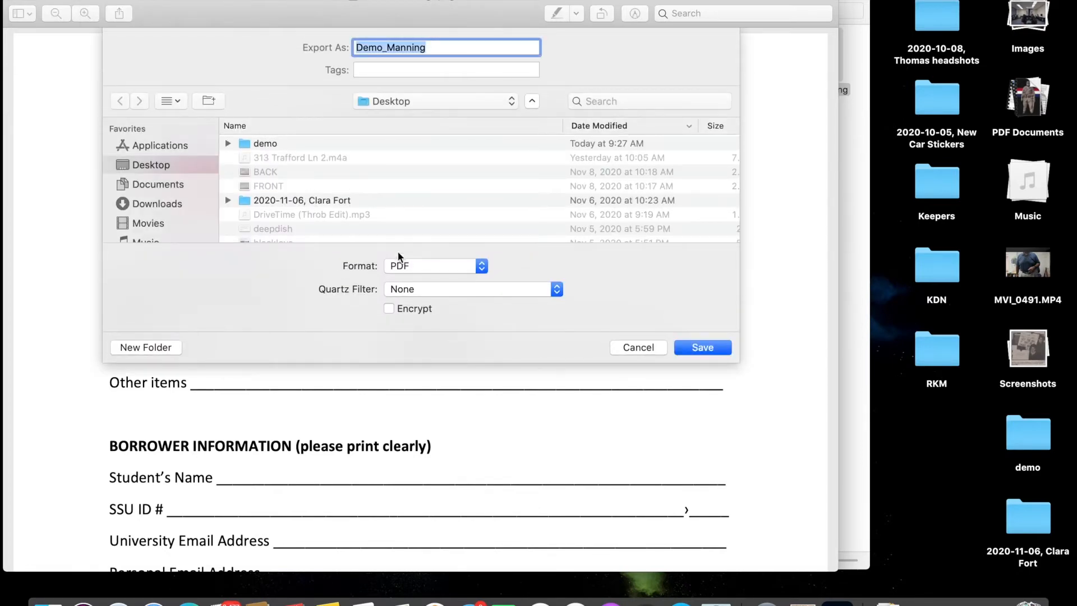
pyautogui.click(409, 266)
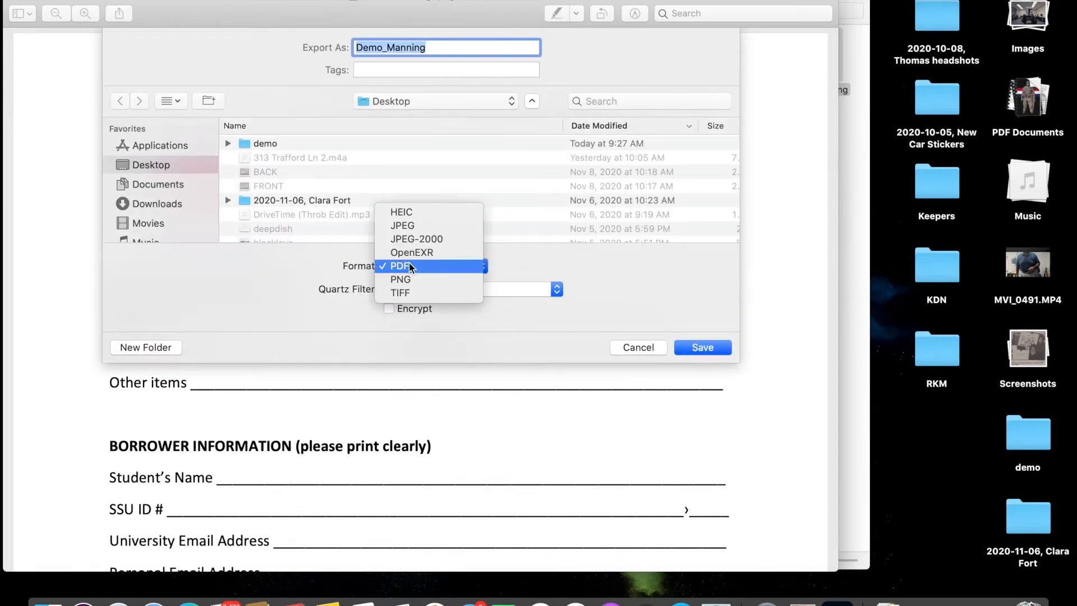
pyautogui.click(413, 224)
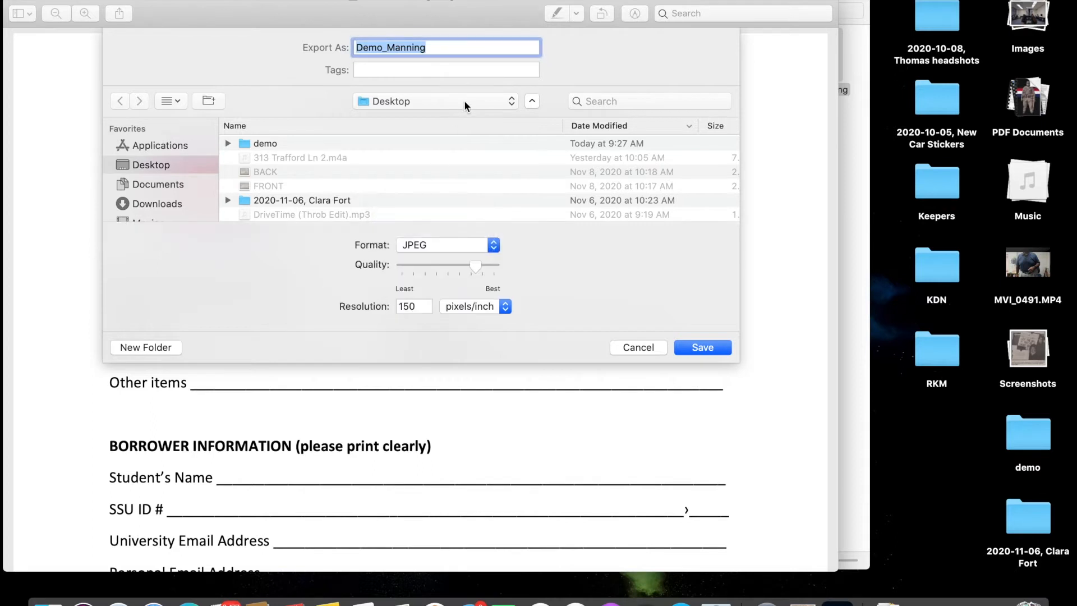
pyautogui.click(452, 46)
pyautogui.write('Preview')
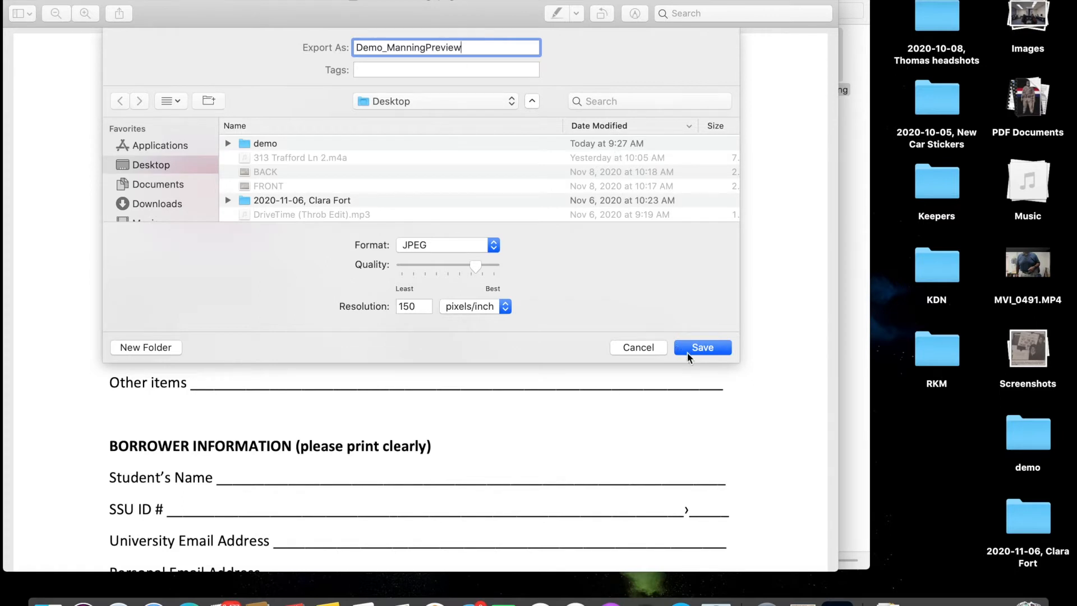
pyautogui.doubleClick(247, 144)
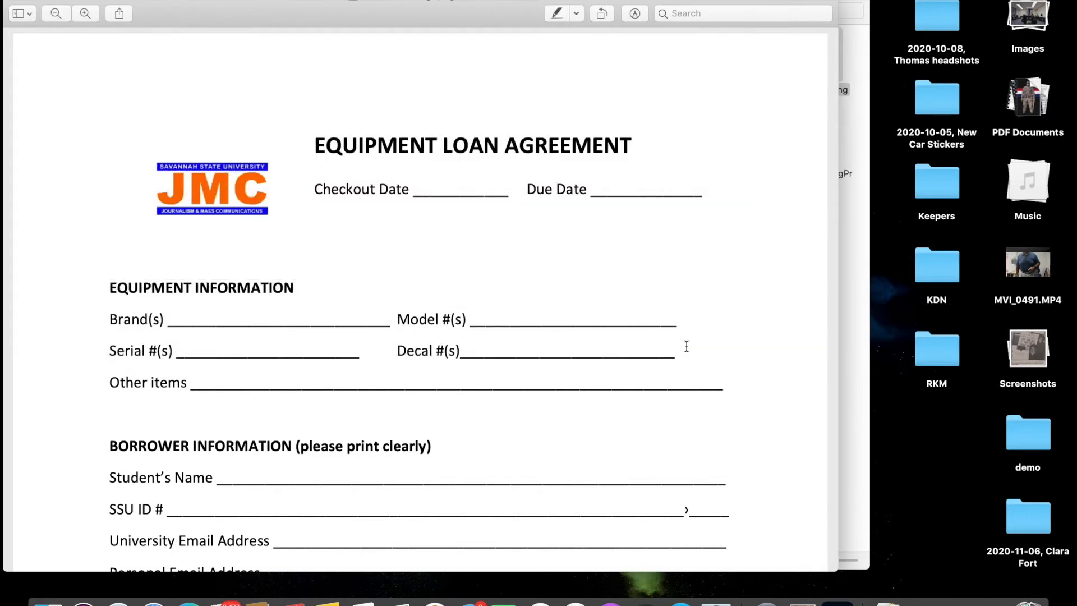
# Close the Preview document and restore the portfolio browser window from the Dock.
pyautogui.press('super+w')
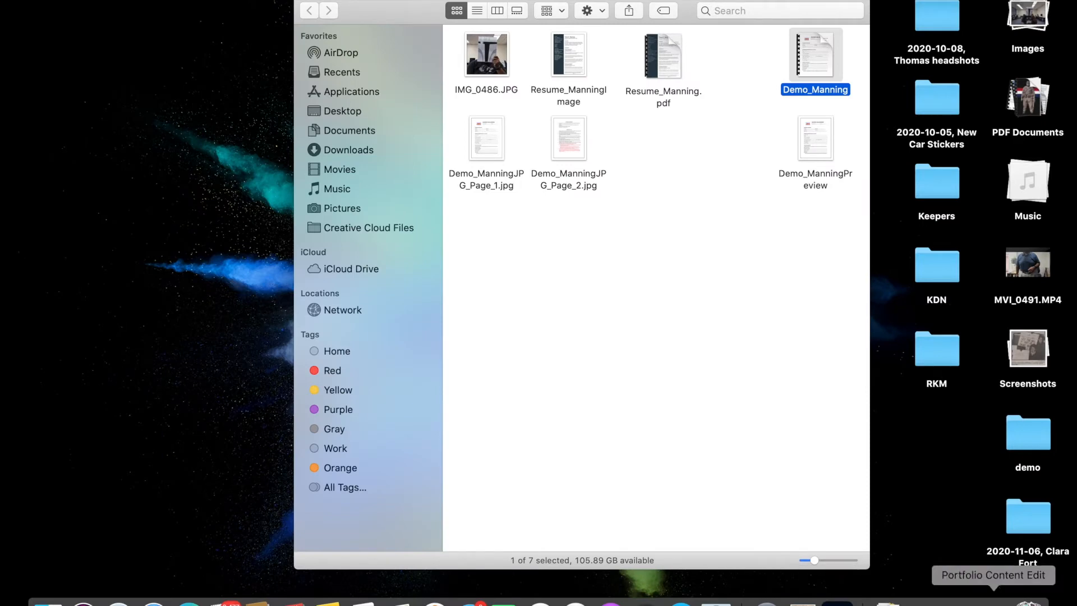
pyautogui.click(960, 598)
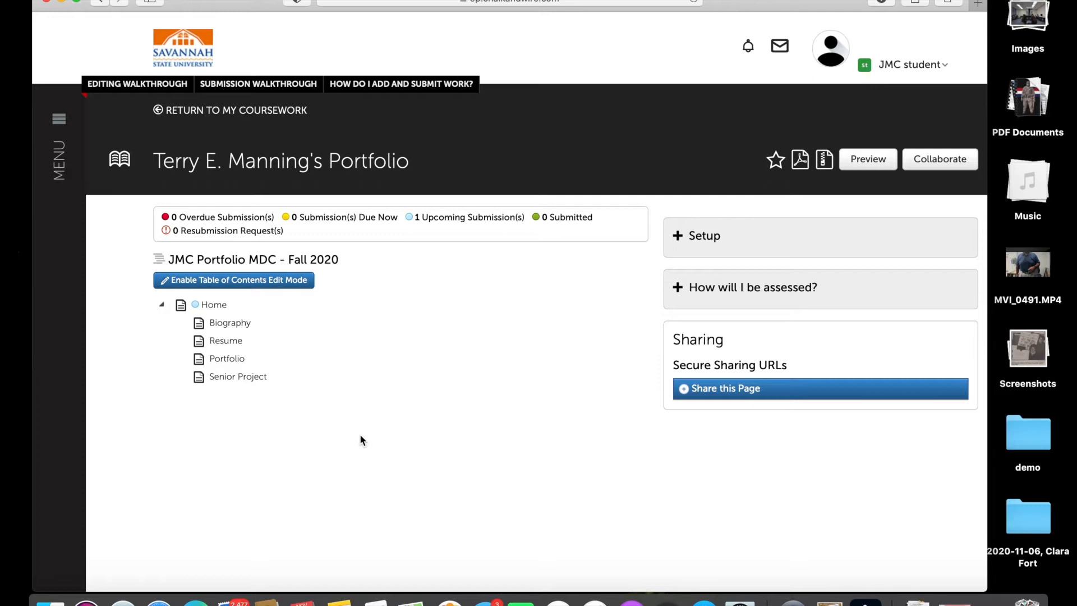
# Go to Work > File Library and start a new file upload.
pyautogui.click(60, 125)
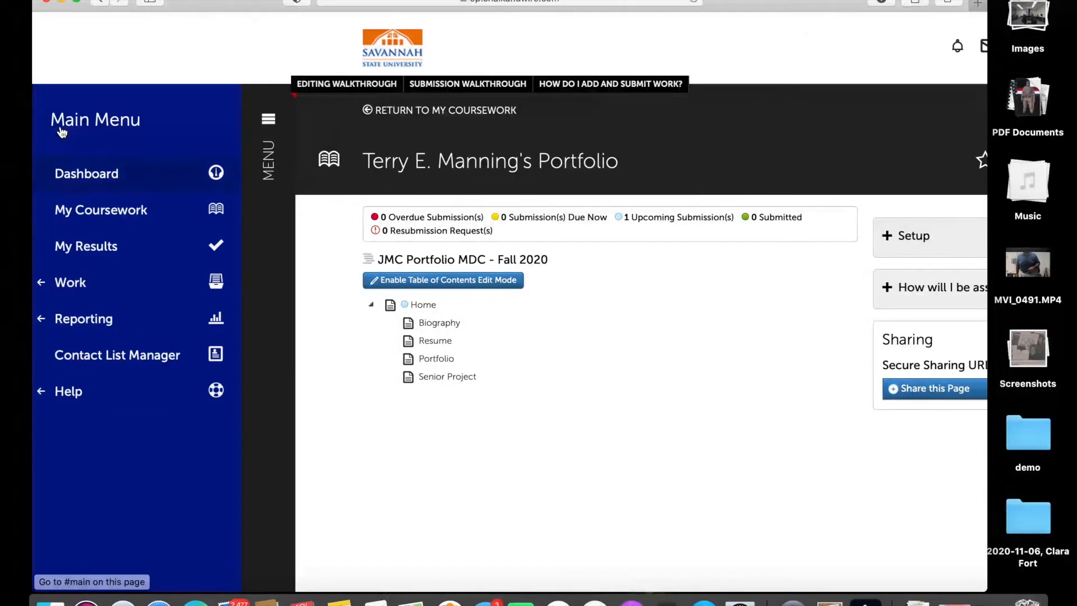
pyautogui.click(80, 285)
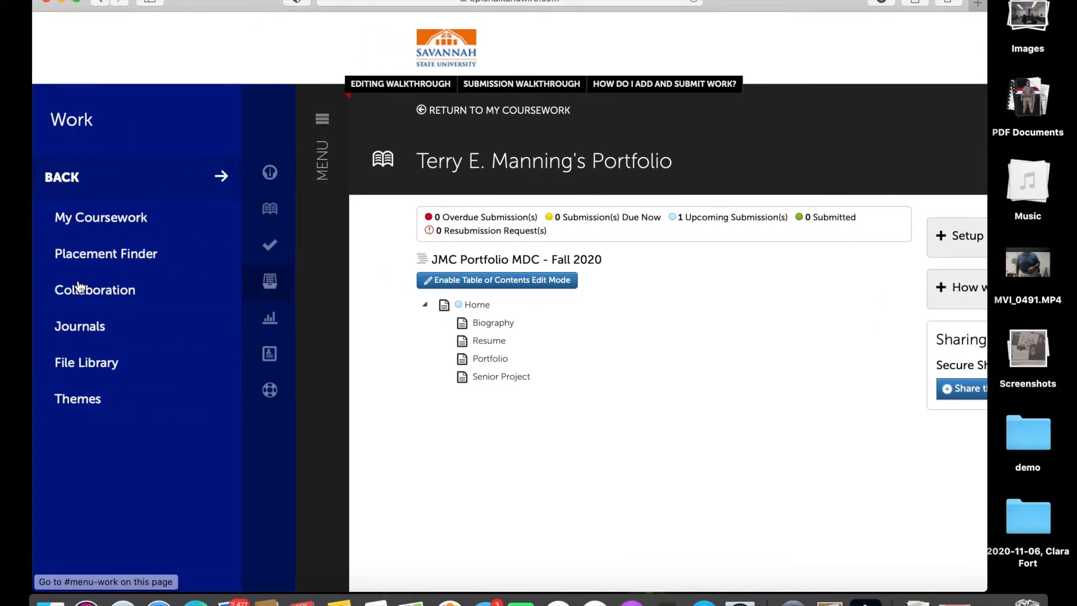
pyautogui.click(93, 371)
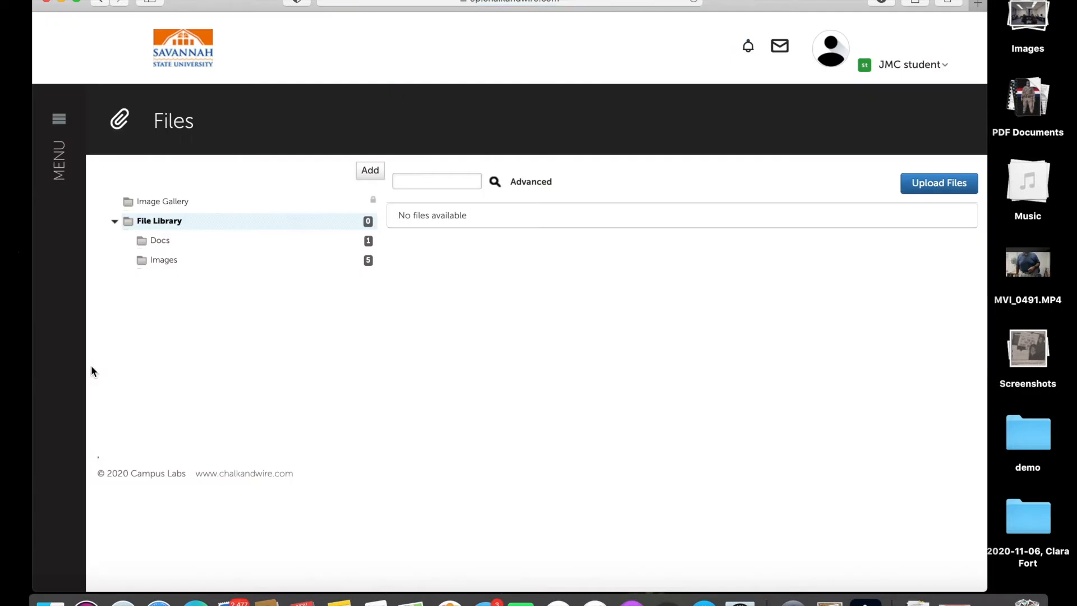
pyautogui.click(936, 185)
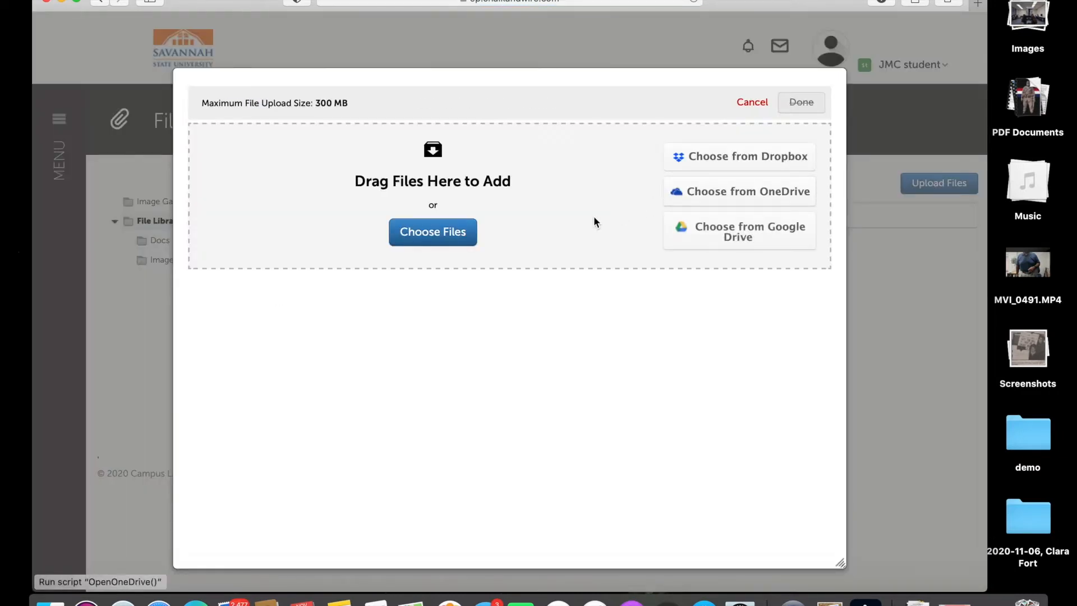
# Choose Resume_ManningImage.jpg and Resume_Manning.pdf from Desktop/demo for upload.
pyautogui.click(460, 243)
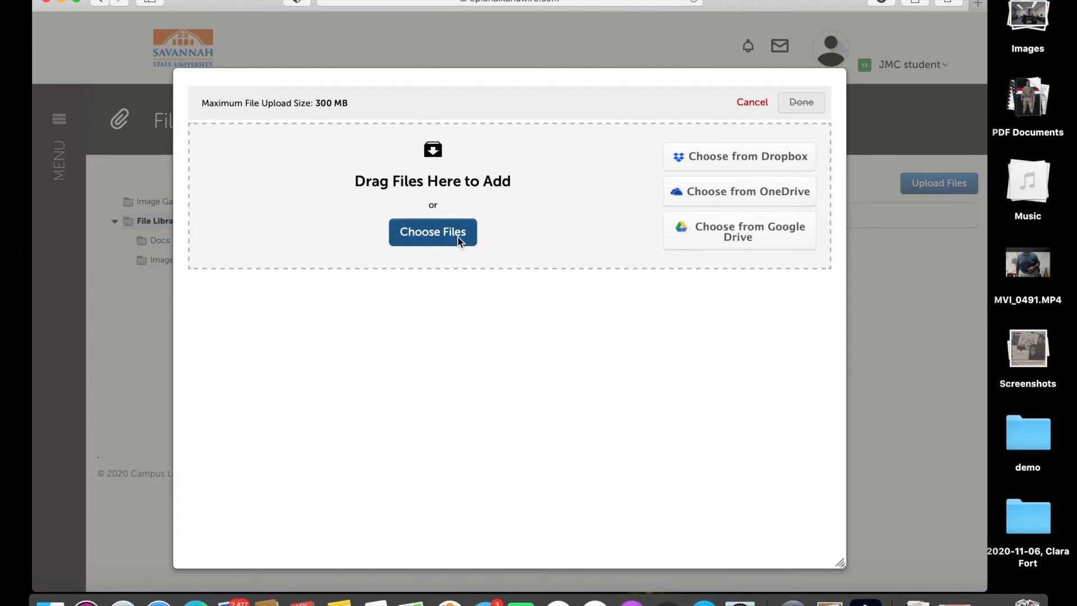
pyautogui.click(274, 109)
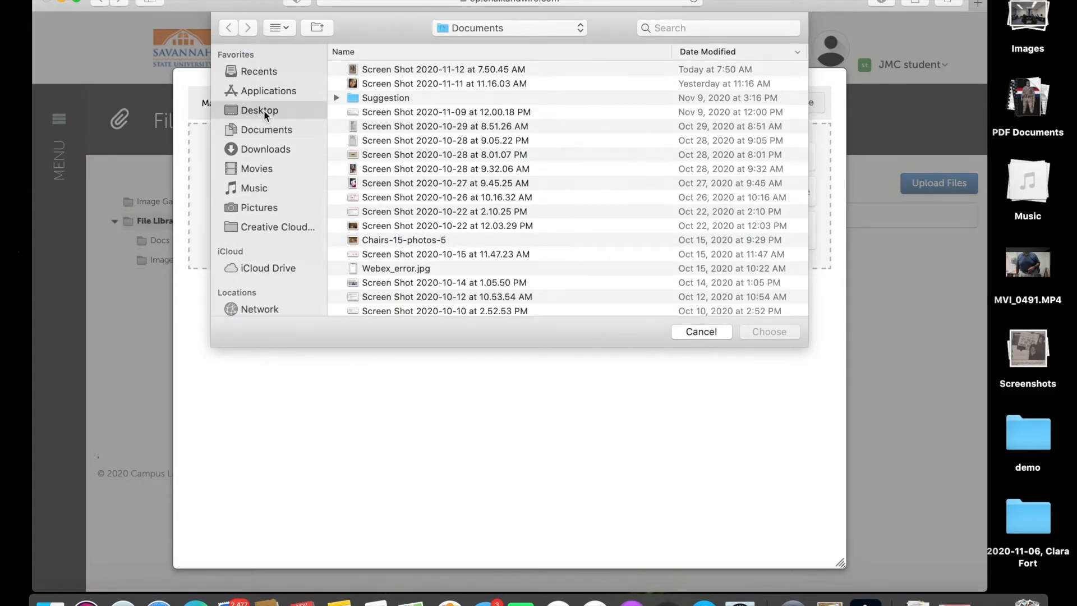
pyautogui.click(380, 70)
pyautogui.doubleClick(380, 70)
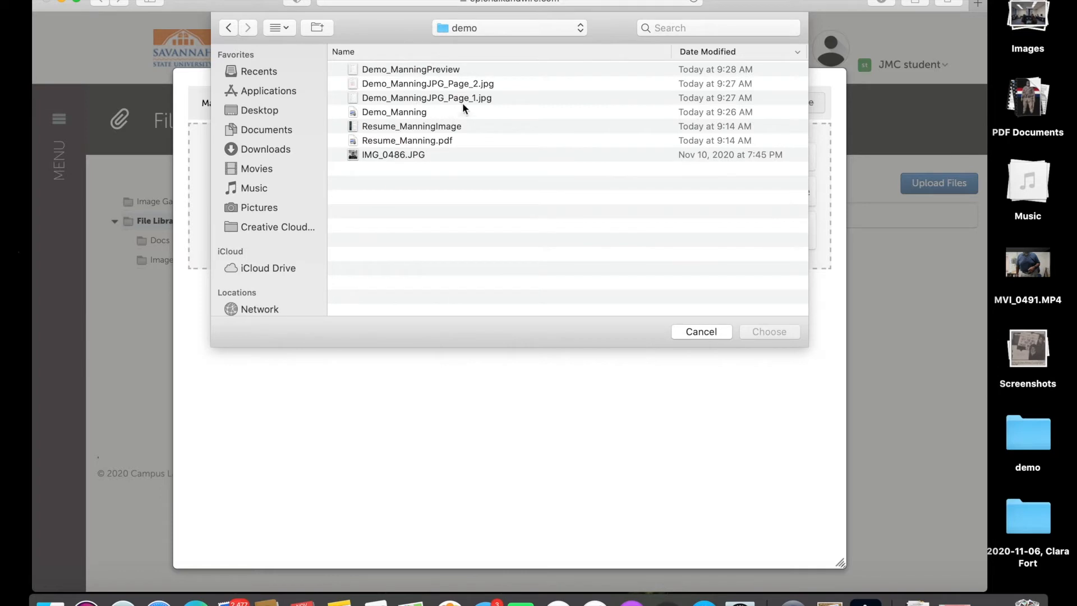
pyautogui.click(410, 128)
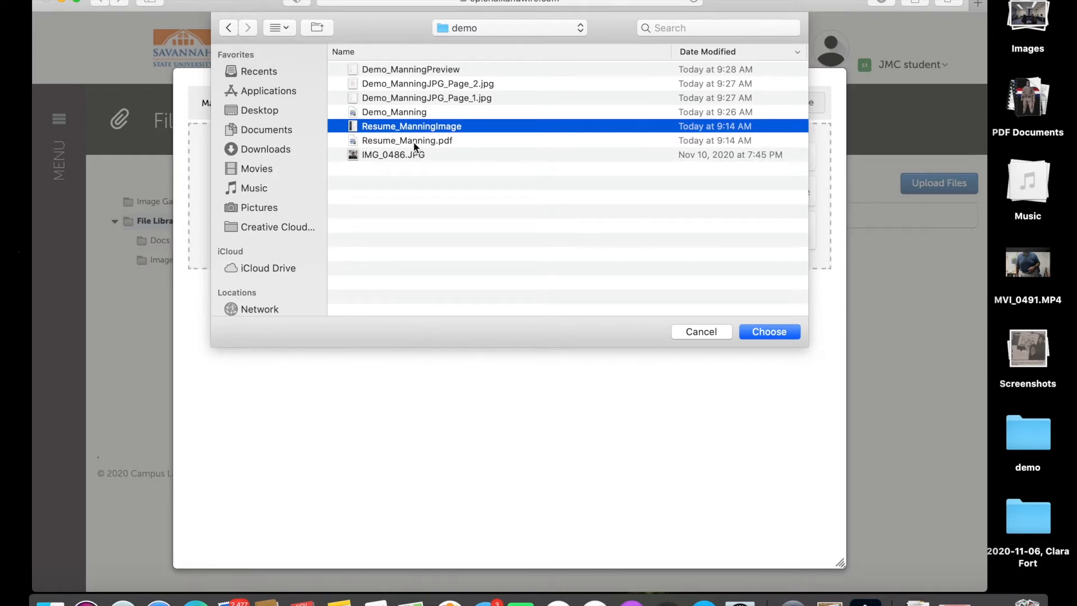
pyautogui.keyDown('shift'); pyautogui.click(417, 141); pyautogui.keyUp('shift')
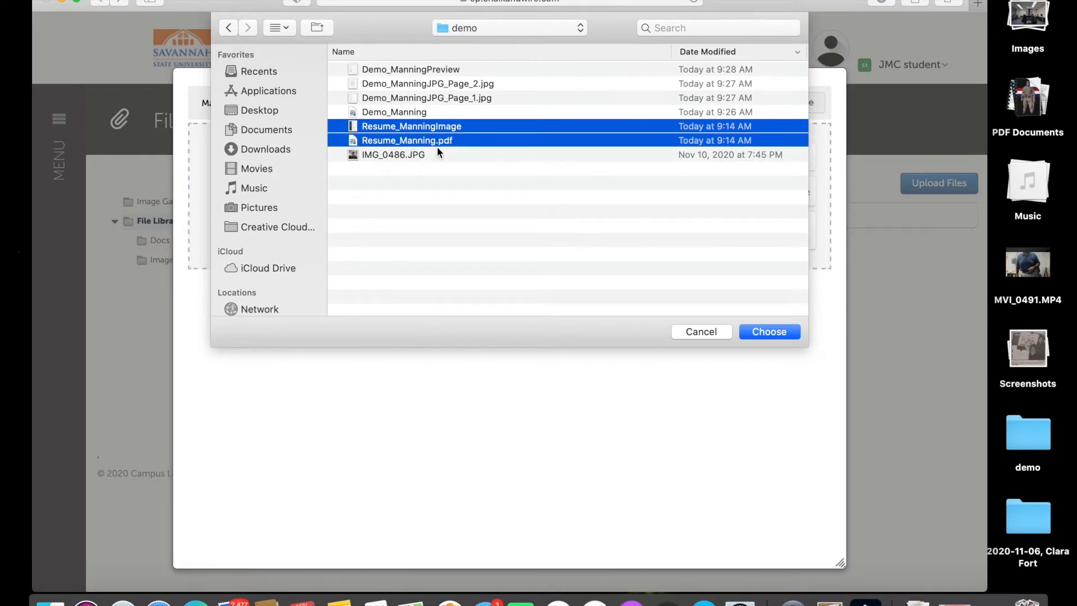
pyautogui.click(753, 332)
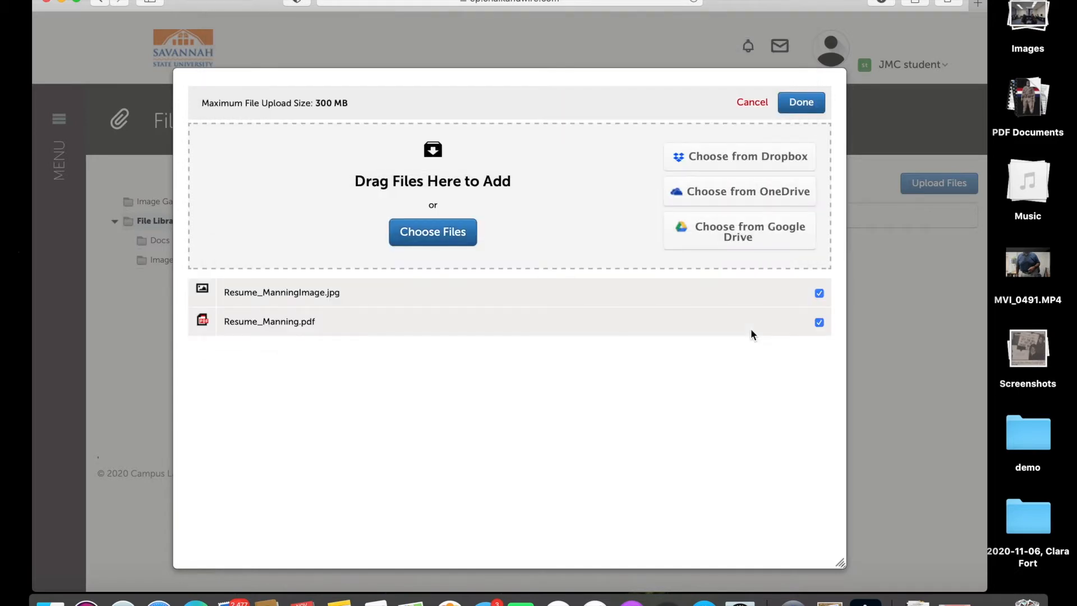
# Finish the upload with Done and tick the Resume_Manning row.
pyautogui.click(798, 109)
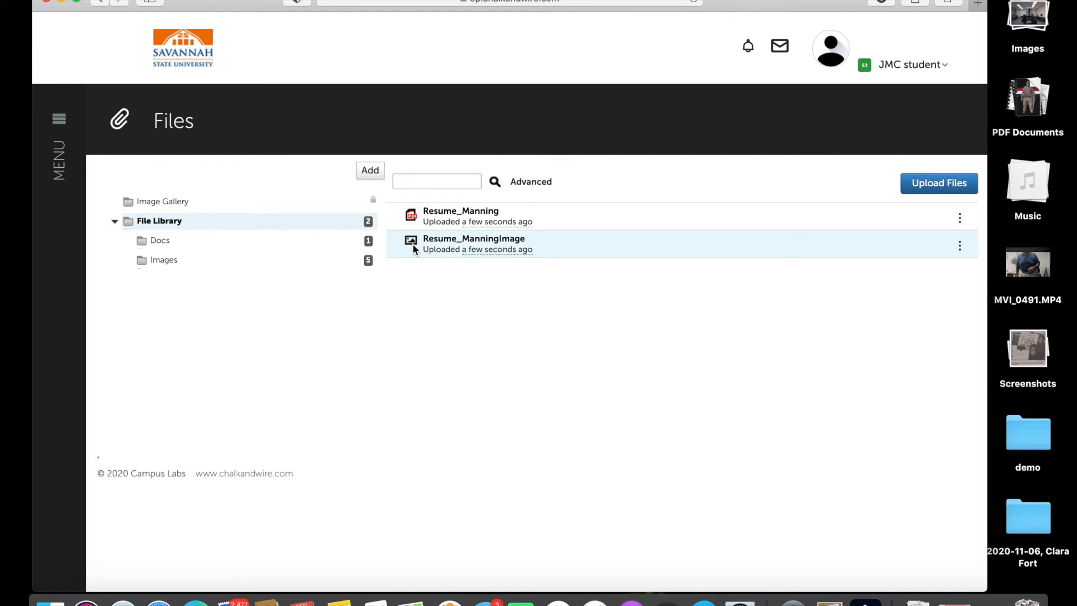
pyautogui.click(560, 214)
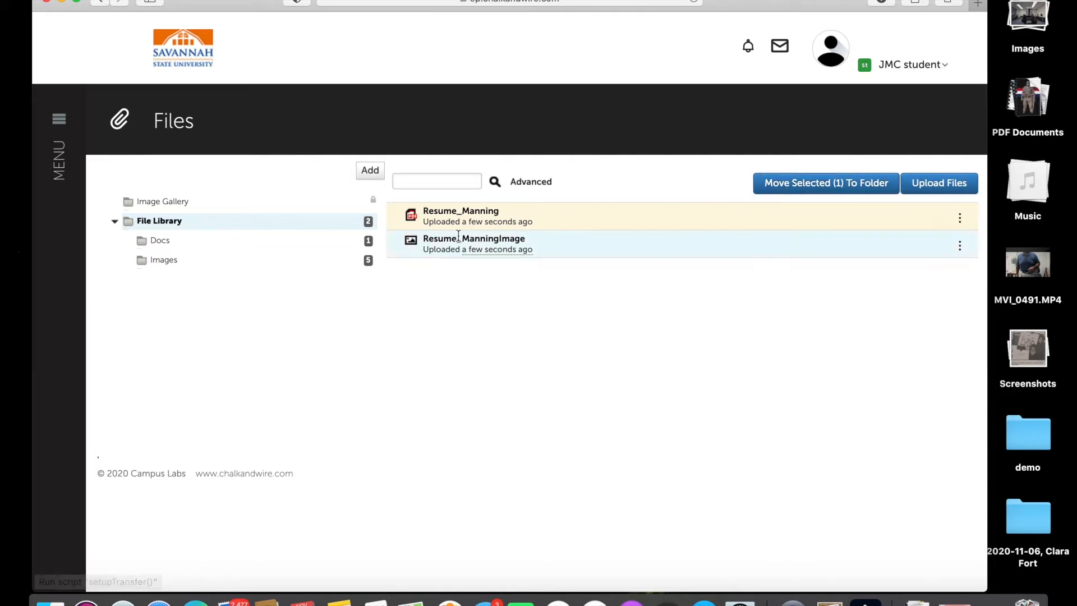
# Move the resume PDF into the Docs folder.
pyautogui.click(814, 188)
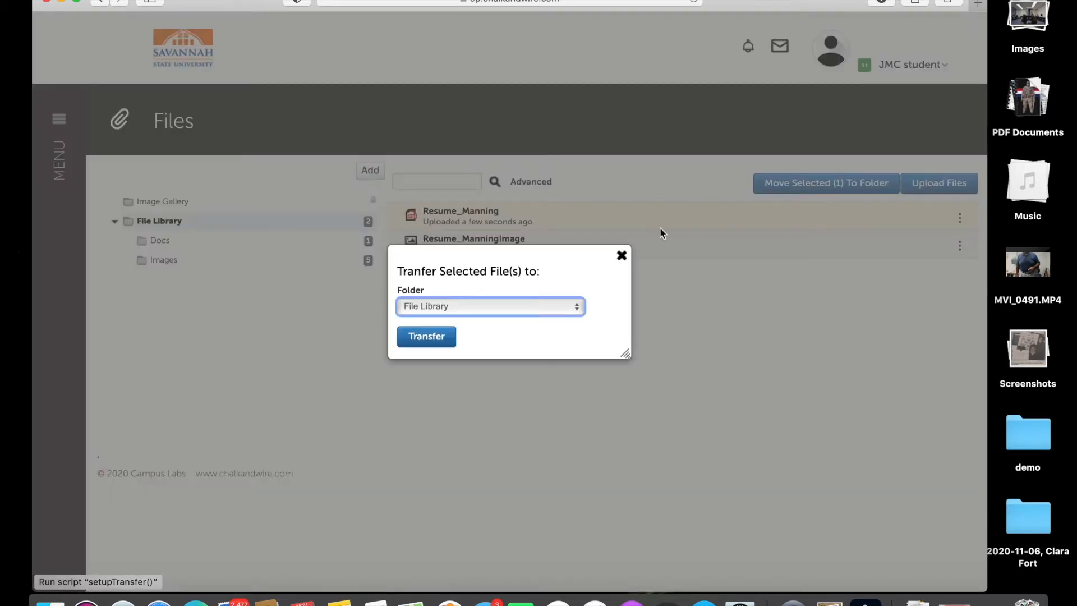
pyautogui.click(517, 306)
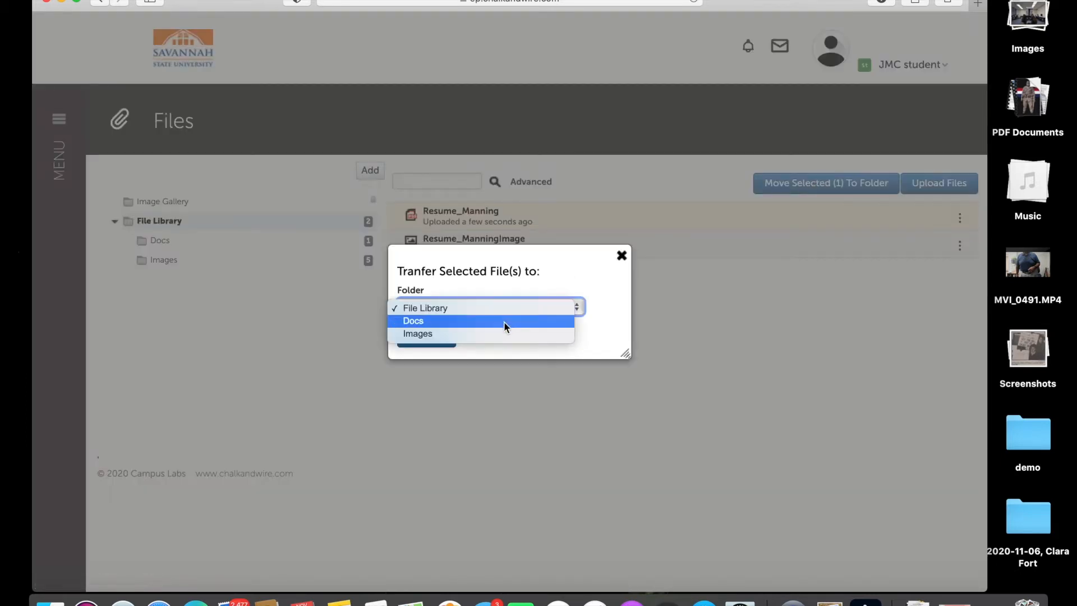
pyautogui.click(503, 320)
pyautogui.click(437, 342)
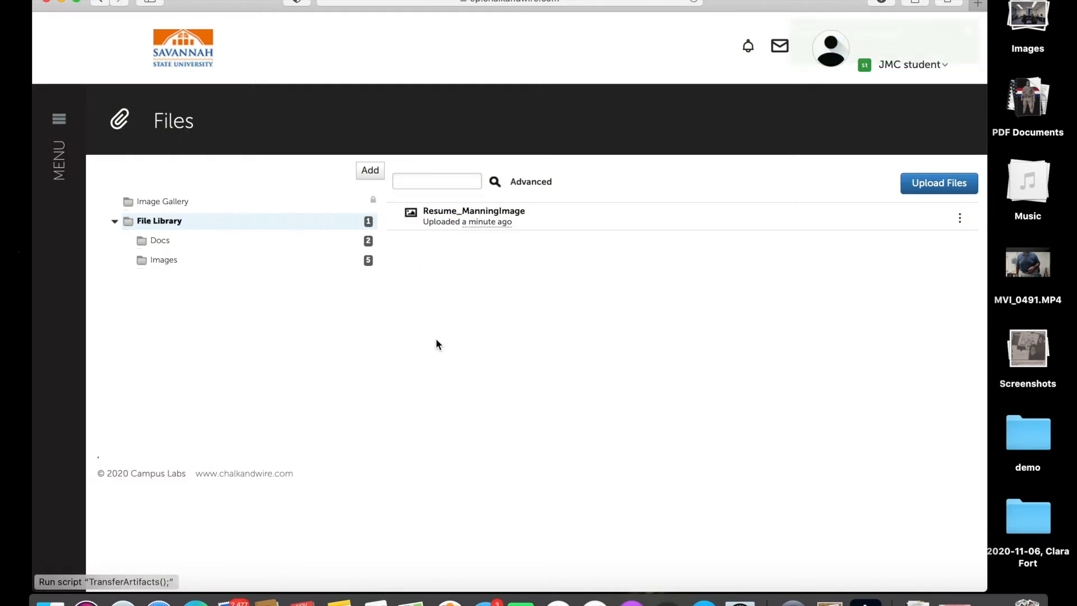
# Move the resume image into the Images folder and dismiss the completion notice.
pyautogui.click(546, 223)
pyautogui.click(770, 187)
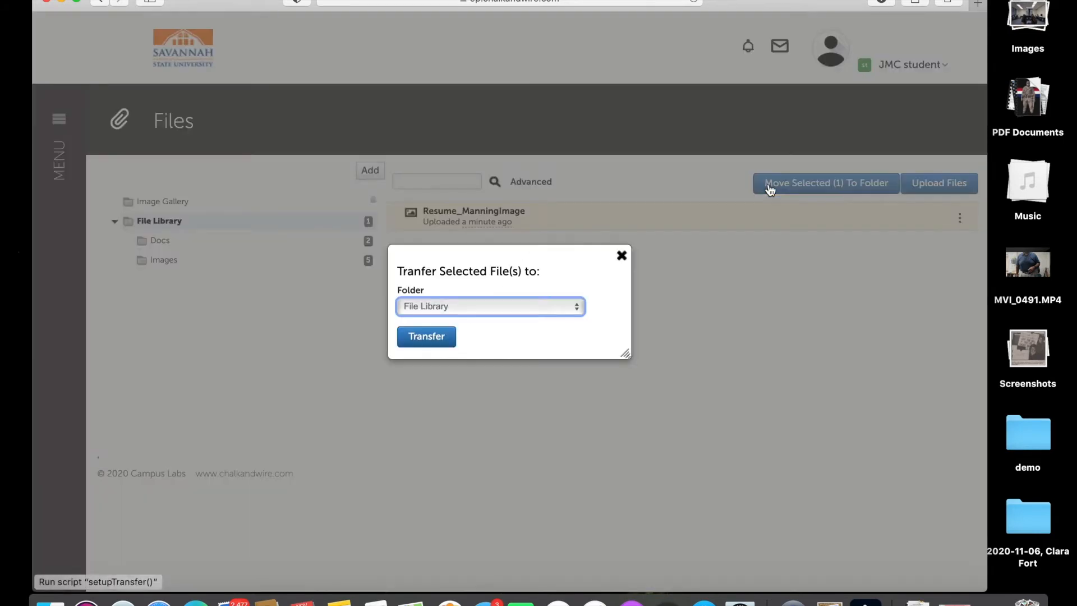
pyautogui.click(483, 306)
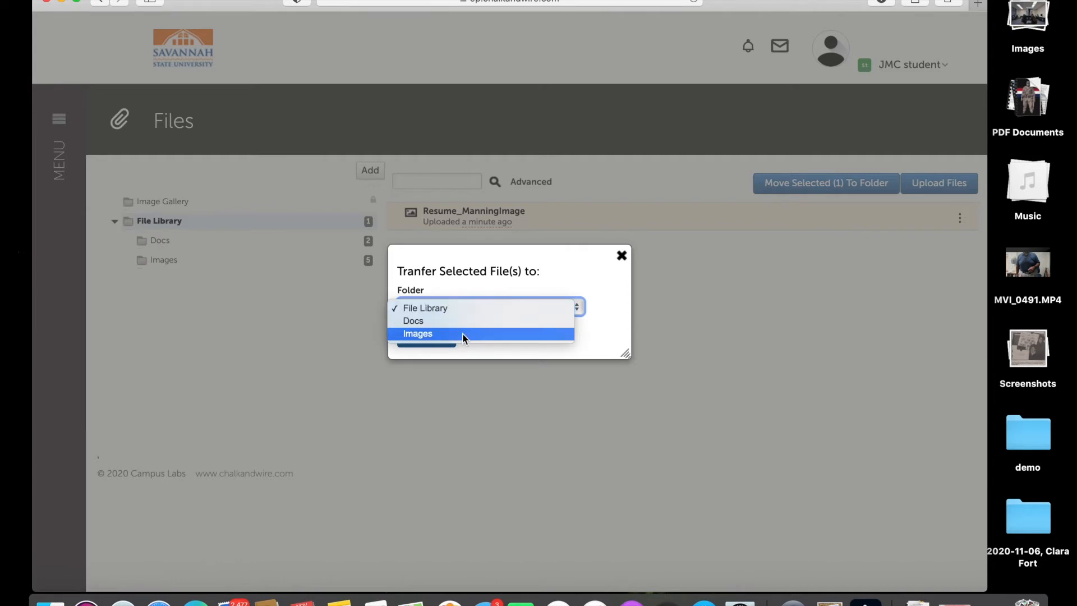
pyautogui.click(462, 332)
pyautogui.click(438, 339)
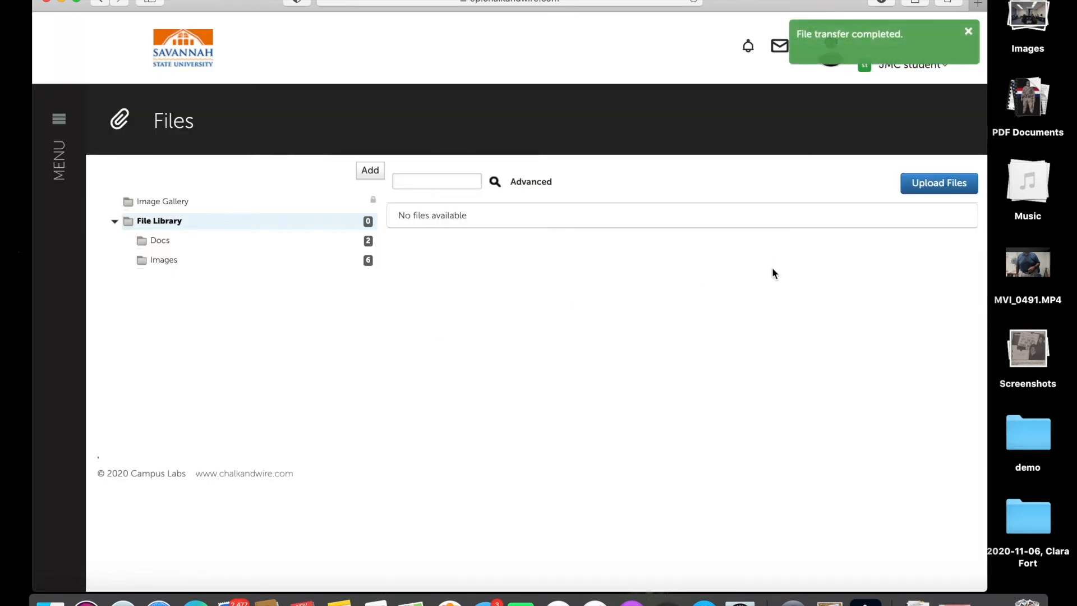
pyautogui.click(857, 46)
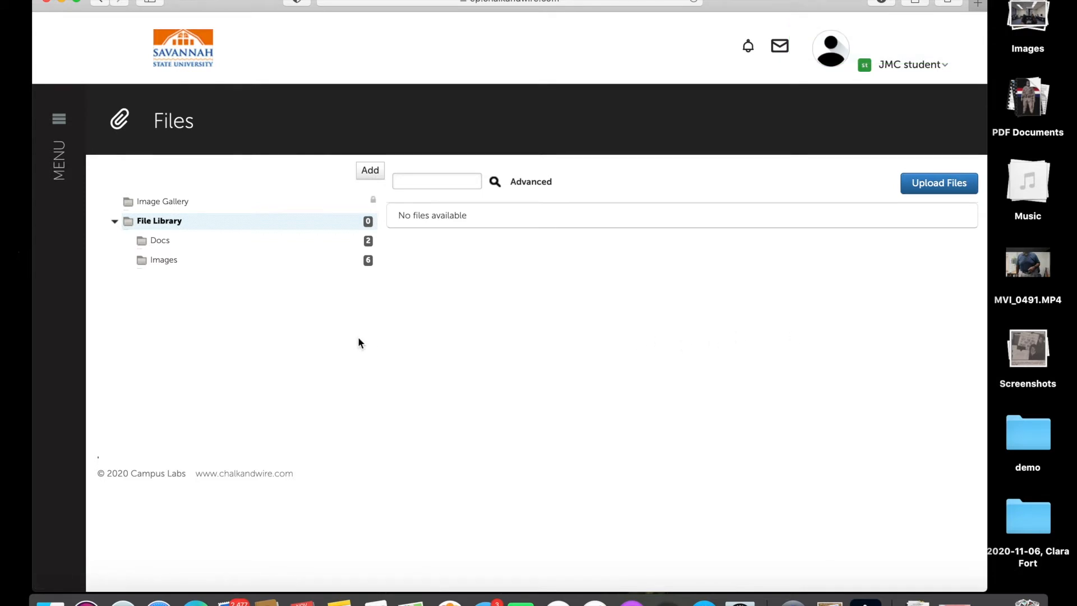
# Open the recently edited portfolio's Resume page from the Dashboard.
pyautogui.click(64, 162)
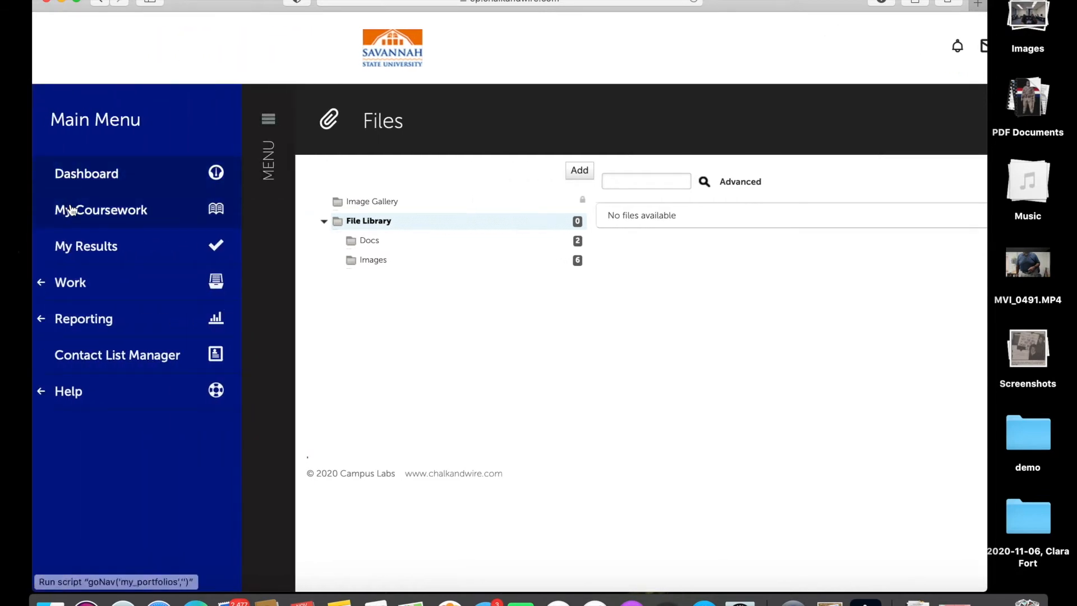
pyautogui.click(80, 176)
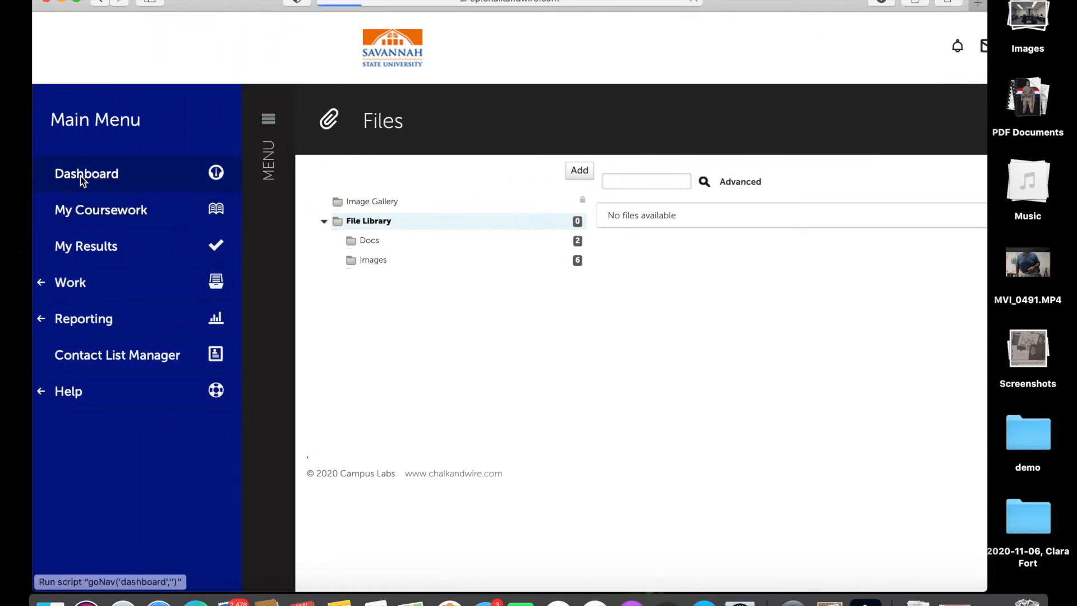
pyautogui.click(196, 274)
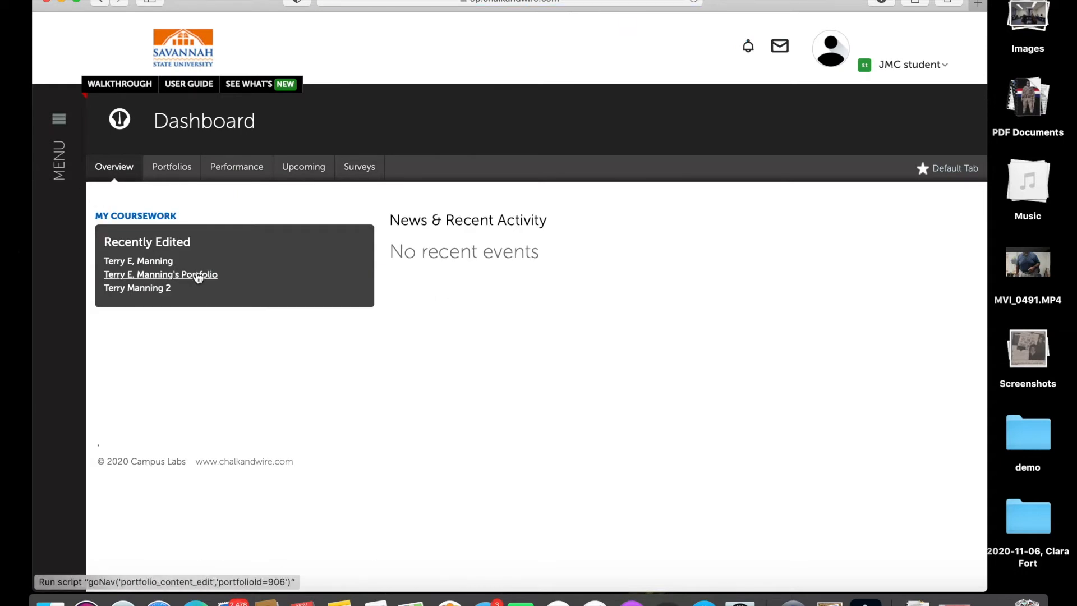
pyautogui.click(199, 341)
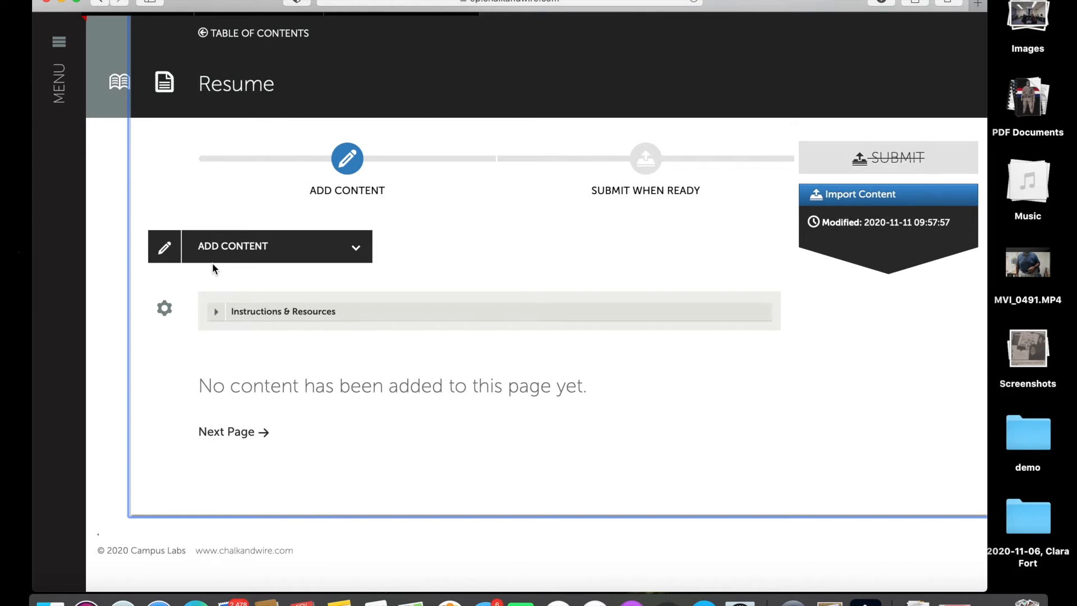
# Add a Text Block from ADD CONTENT and scroll to its editor.
pyautogui.click(303, 253)
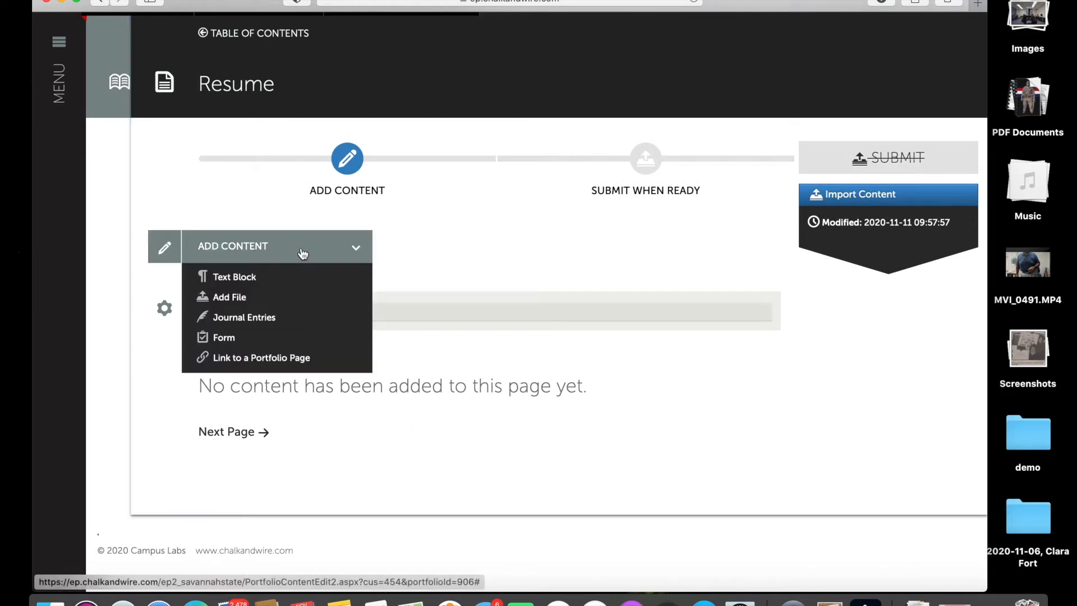
pyautogui.click(248, 278)
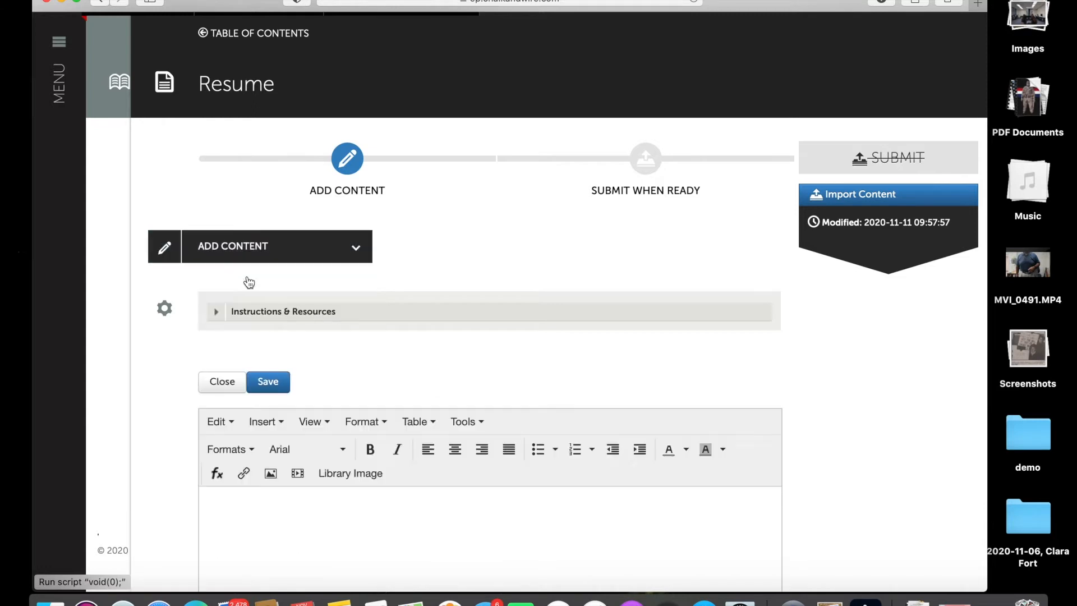
pyautogui.scroll(-4, 225, 331)
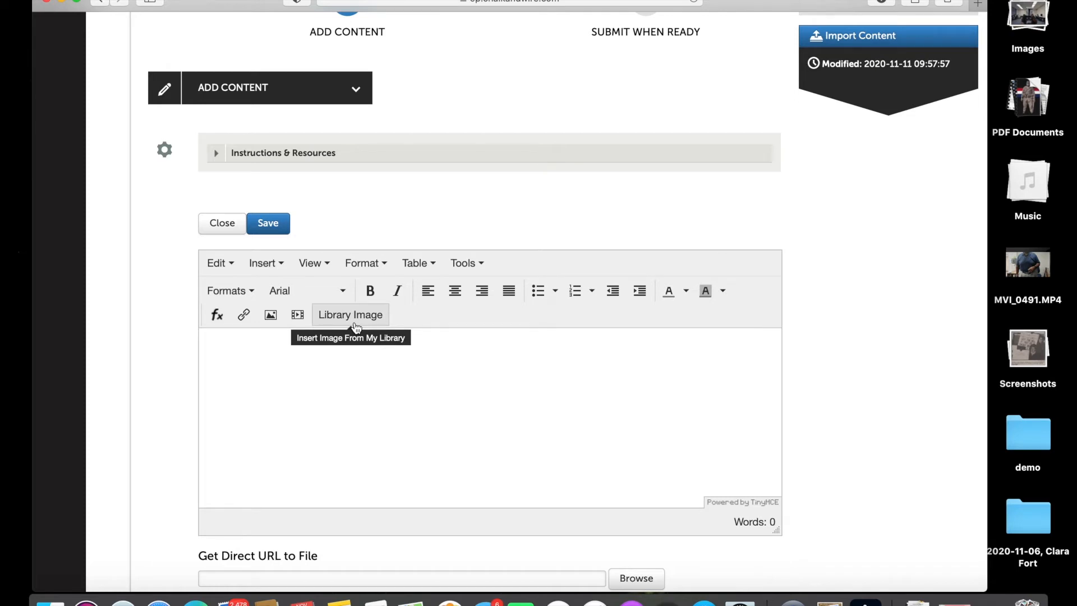
# Insert the Resume_ManningImage picture from File Library > Images into the text block.
pyautogui.click(351, 315)
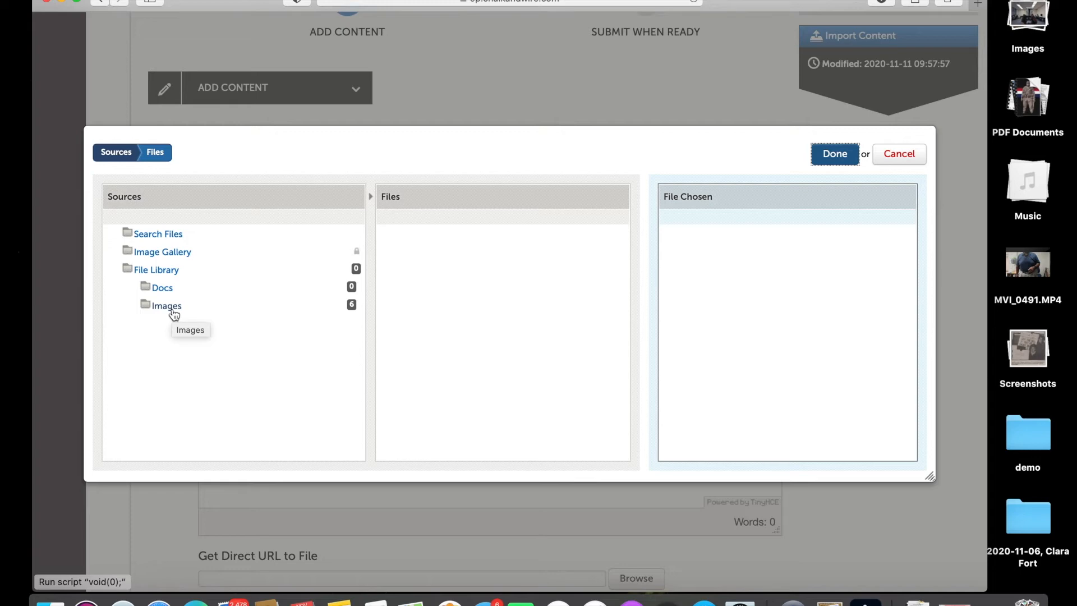
pyautogui.click(174, 314)
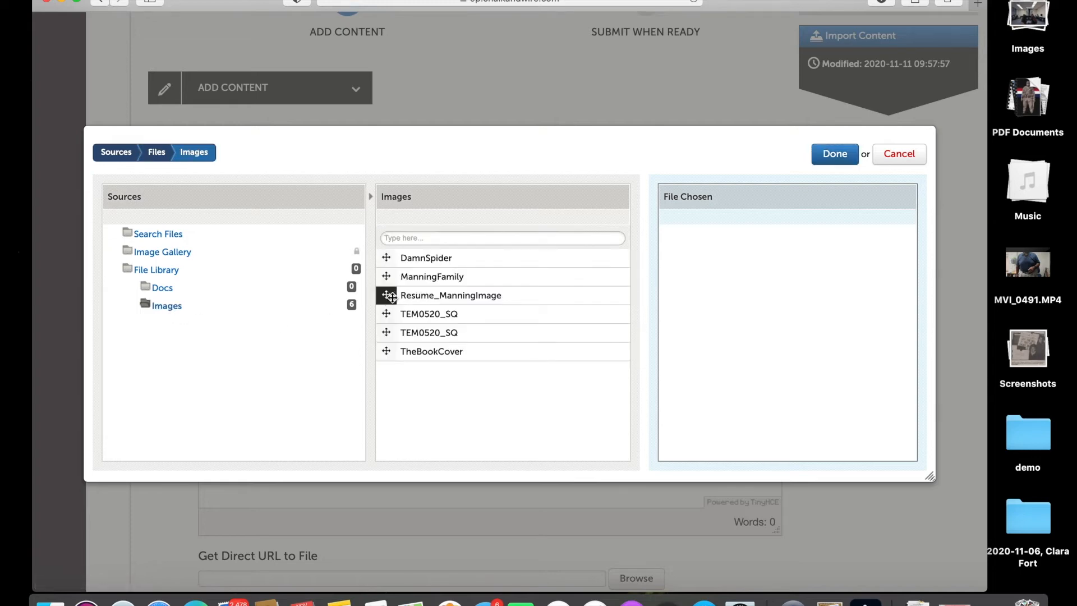
pyautogui.moveTo(390, 296); pyautogui.dragTo(704, 313)
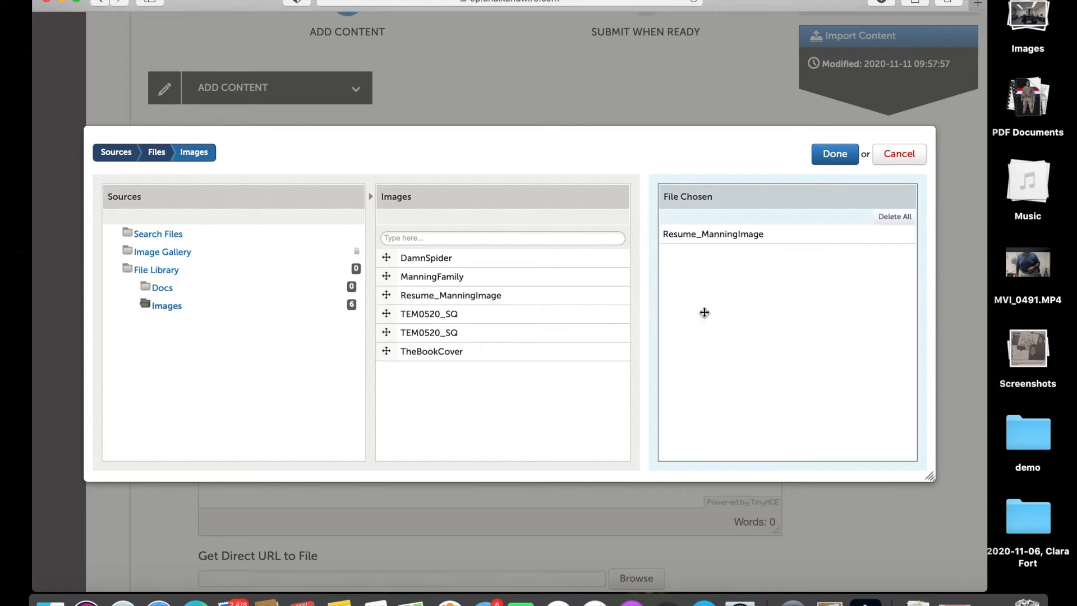
pyautogui.click(831, 157)
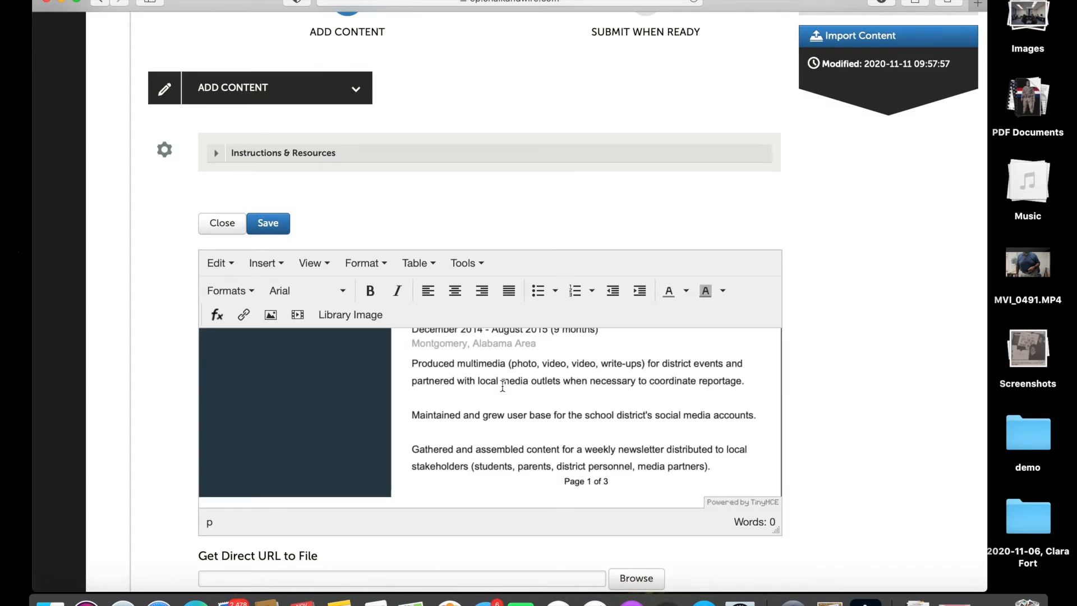
# Center the resume image and change its width from 1275 to 100%, removing the fixed height.
pyautogui.click(503, 385)
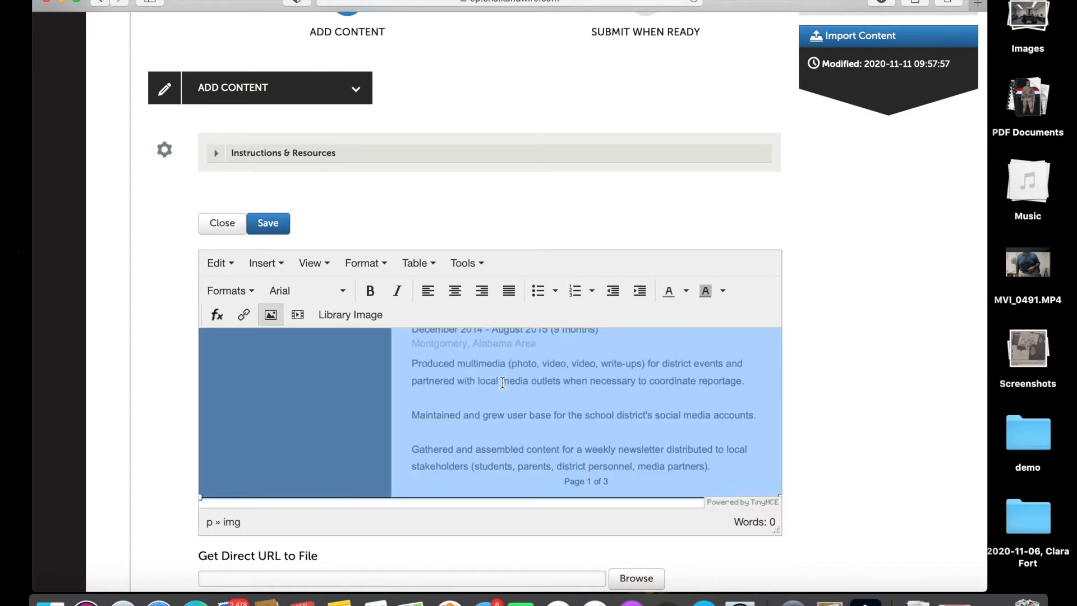
pyautogui.click(460, 293)
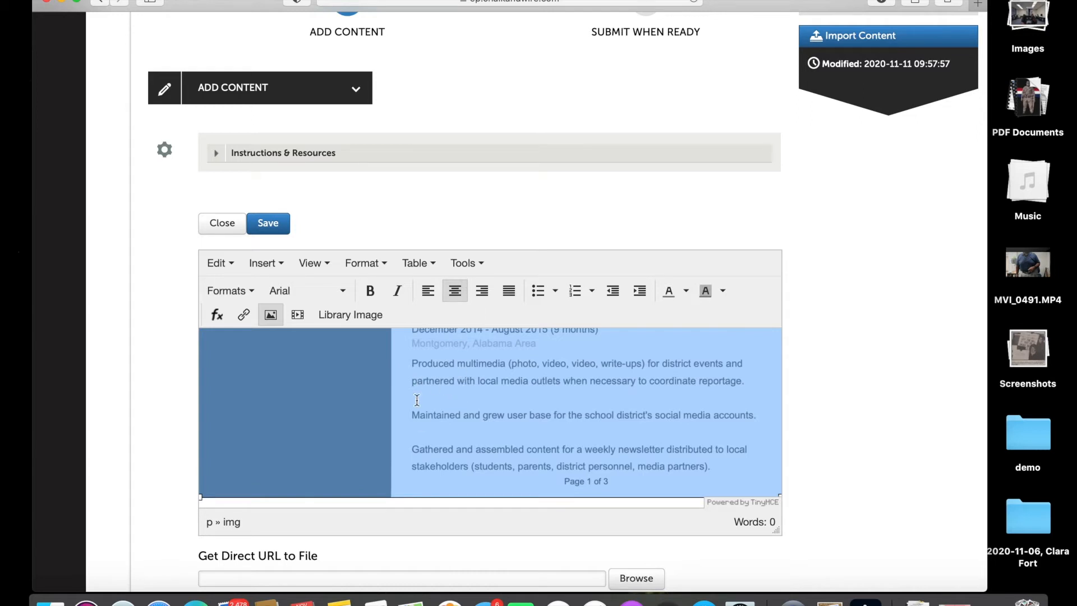
pyautogui.click(463, 263)
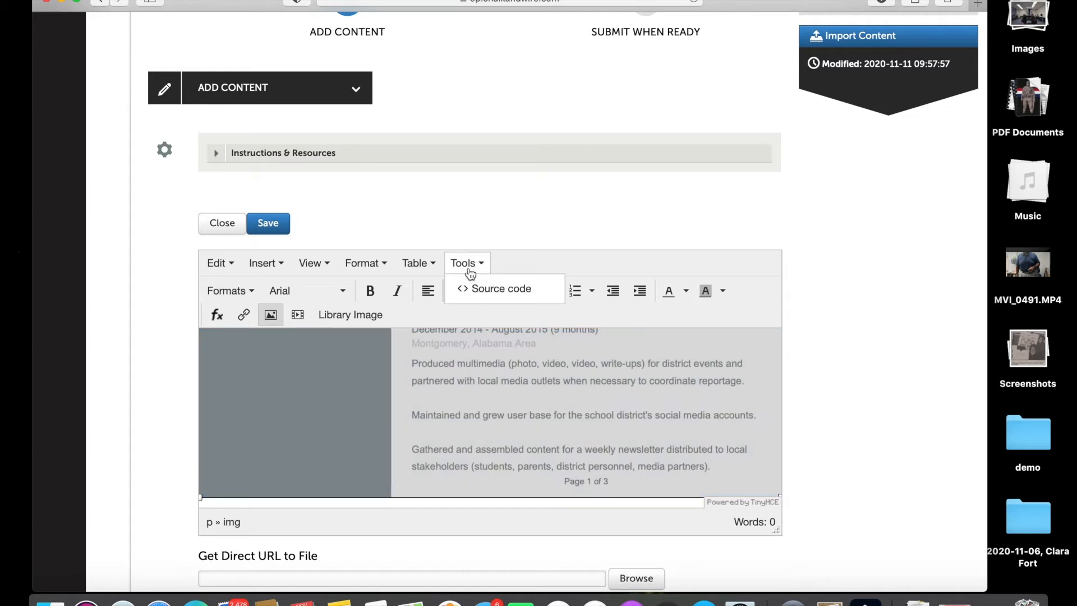
pyautogui.click(482, 297)
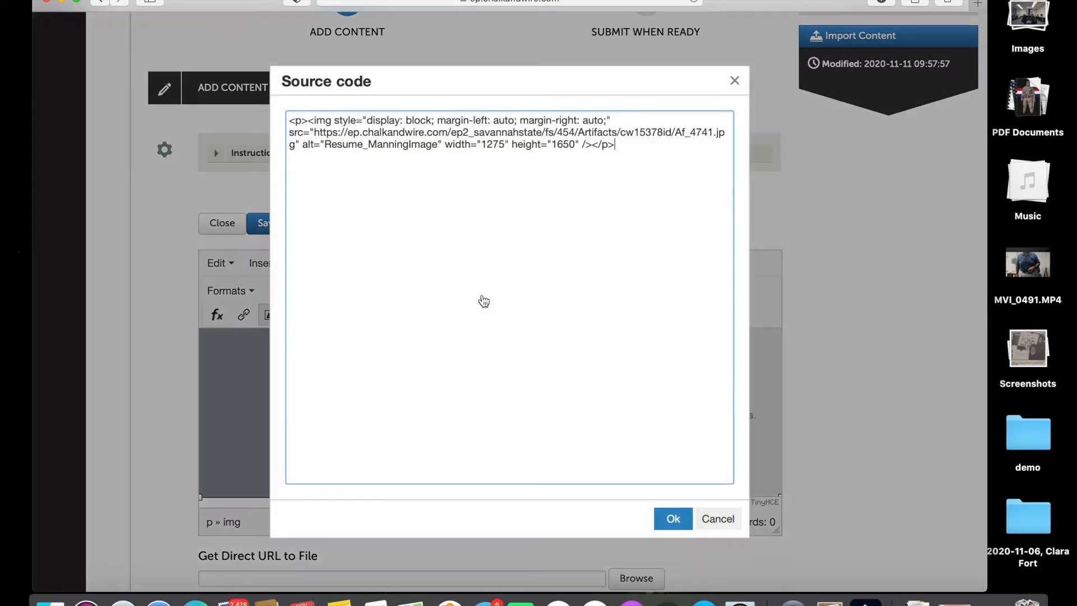
pyautogui.doubleClick(494, 145)
pyautogui.write('100%')
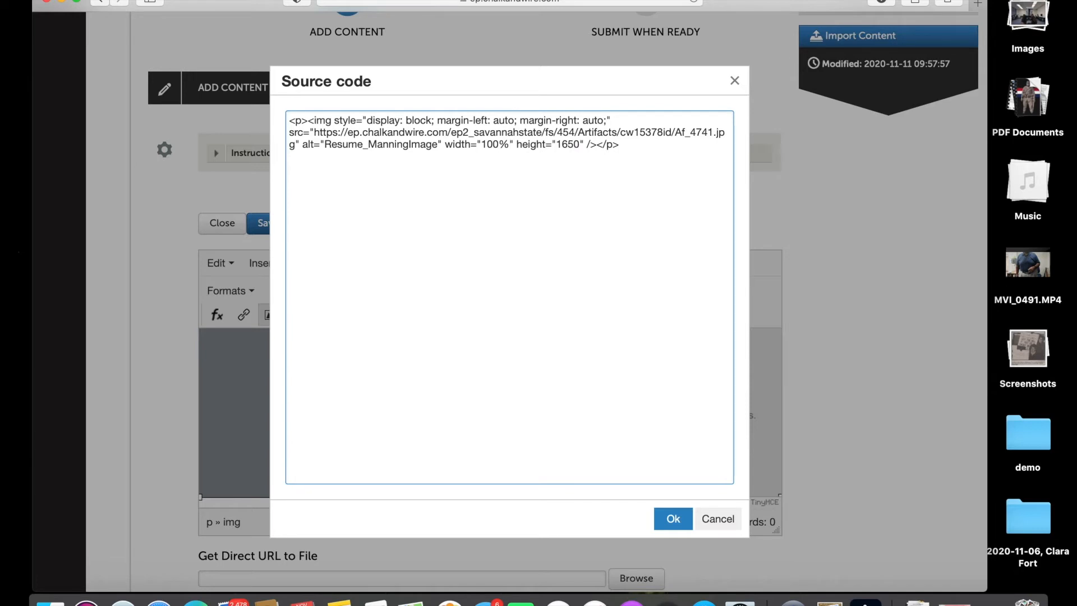
pyautogui.hotkey('shift', 'Right')
pyautogui.hotkey('shift', 'Right')
pyautogui.hotkey('shift', 'Right')
pyautogui.hotkey('shift', 'Right')
pyautogui.hotkey('shift', 'Right')
pyautogui.hotkey('shift', 'Right')
pyautogui.hotkey('shift', 'Right')
pyautogui.hotkey('shift', 'Right')
pyautogui.hotkey('shift', 'Right')
pyautogui.hotkey('shift', 'Right')
pyautogui.hotkey('shift', 'Right')
pyautogui.hotkey('shift', 'Right')
pyautogui.hotkey('shift', 'Right')
pyautogui.hotkey('shift', 'Right')
pyautogui.press('BackSpace')
pyautogui.press('BackSpace')
pyautogui.click(673, 518)
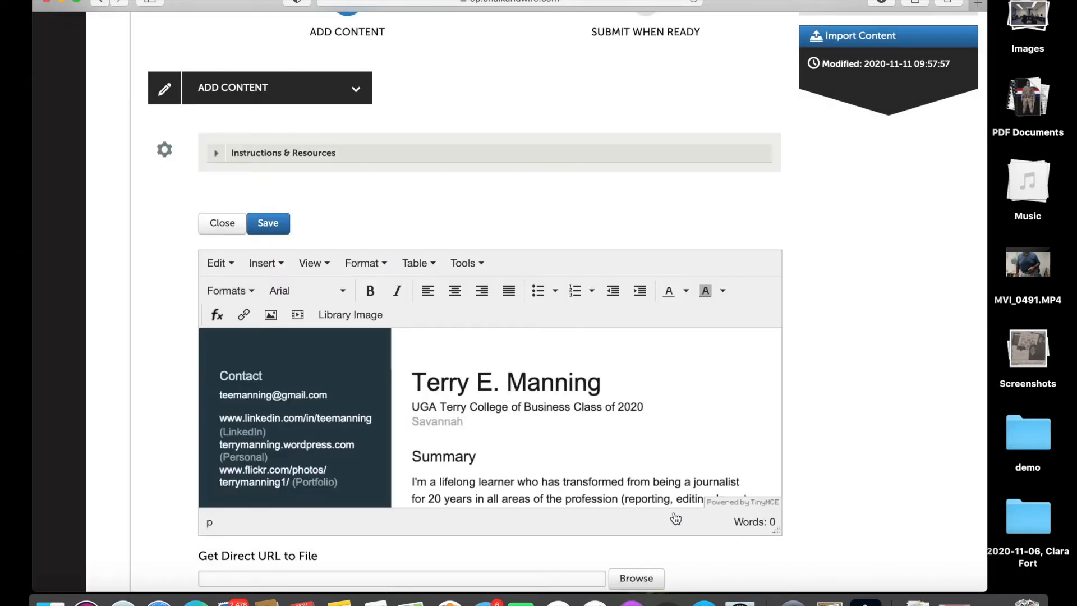
# Save the resume image block, close the editor, and scroll to check the resume on the page.
pyautogui.click(273, 224)
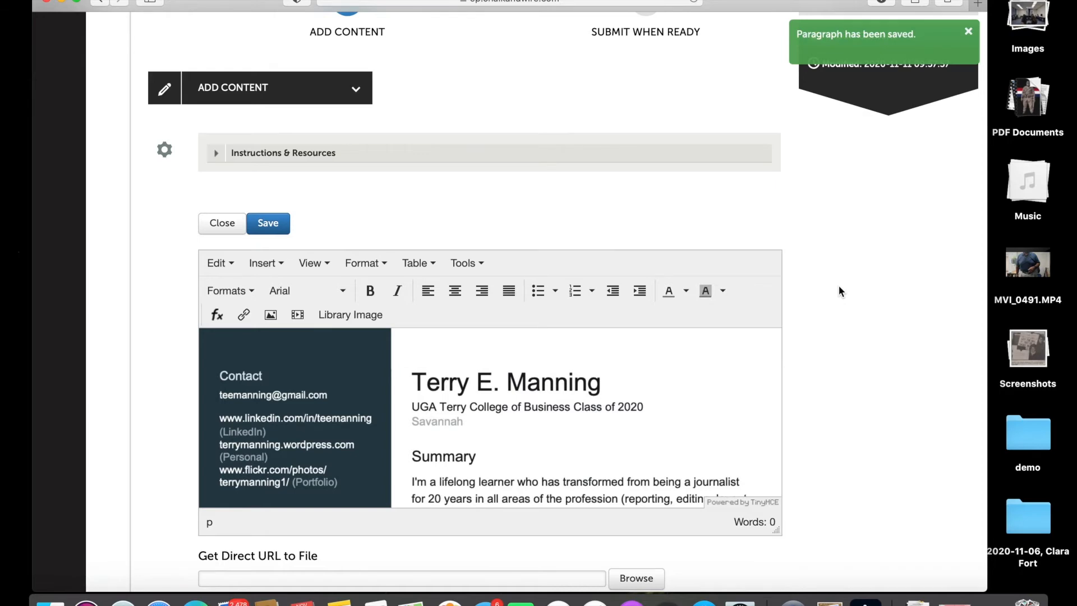
pyautogui.scroll(-2, 838, 285)
pyautogui.scroll(-2, 838, 286)
pyautogui.scroll(2, 839, 286)
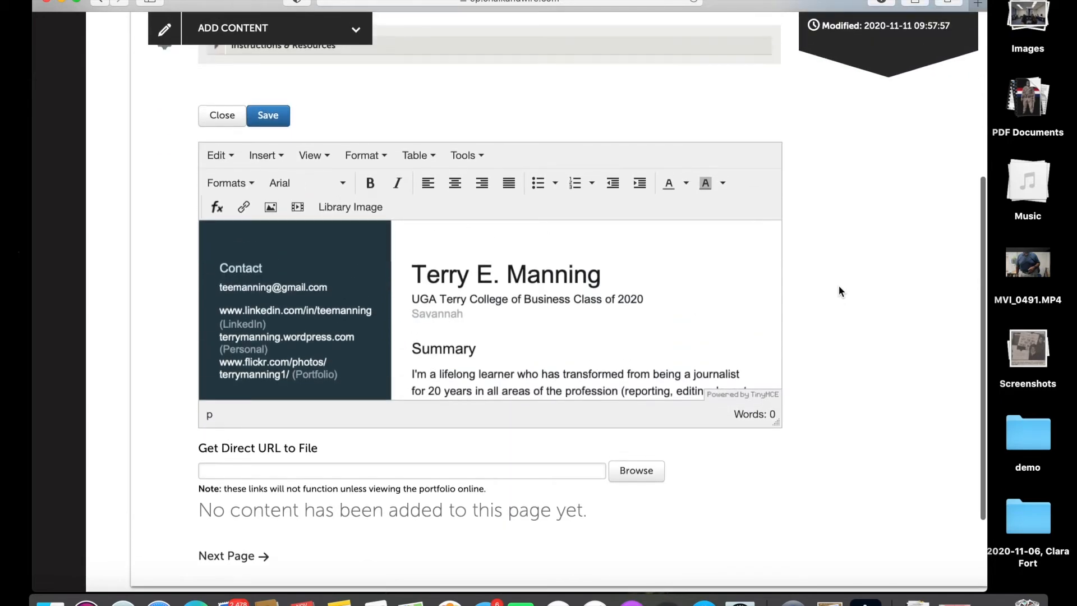
pyautogui.click(234, 119)
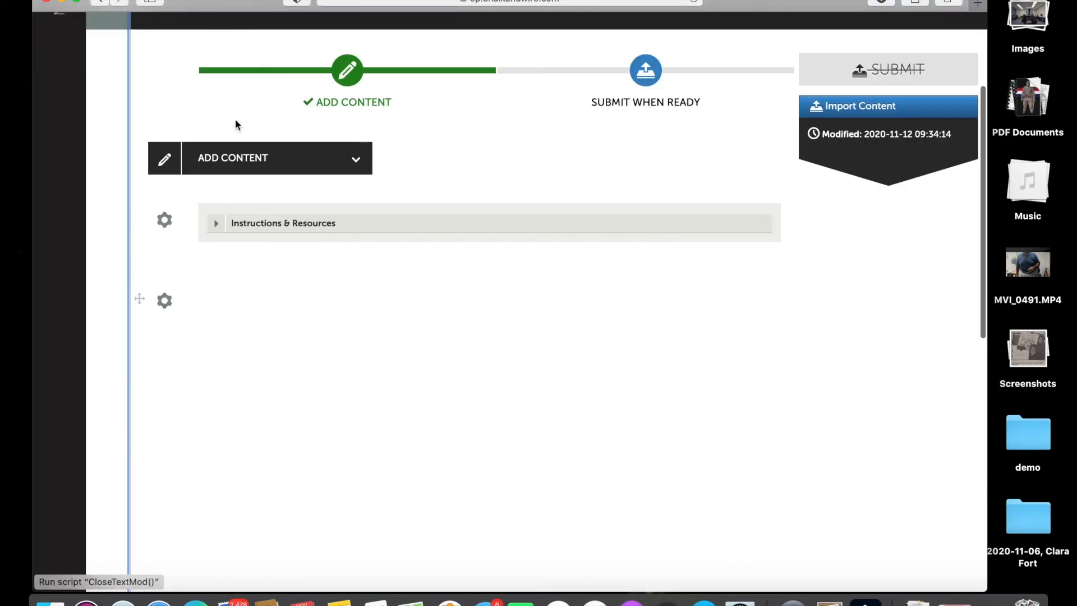
pyautogui.scroll(-5, 702, 441)
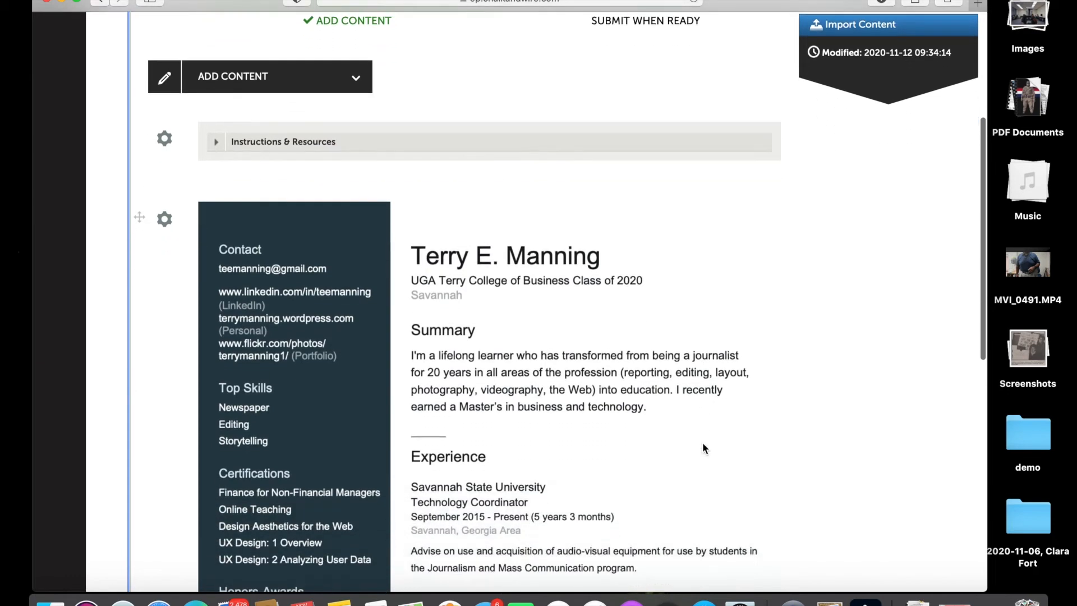
pyautogui.scroll(-12, 703, 445)
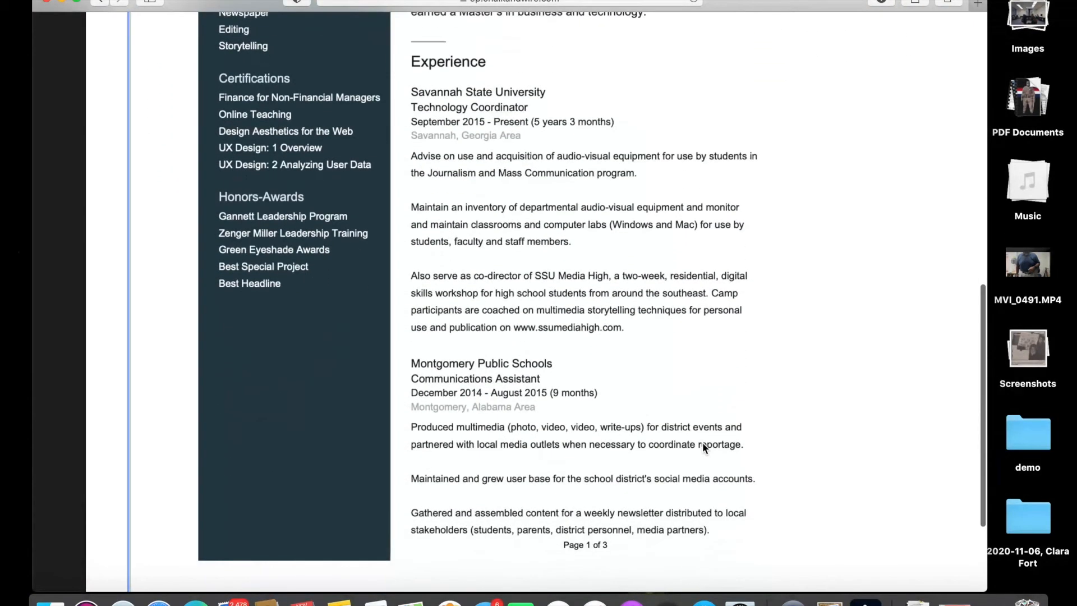
pyautogui.scroll(10, 702, 446)
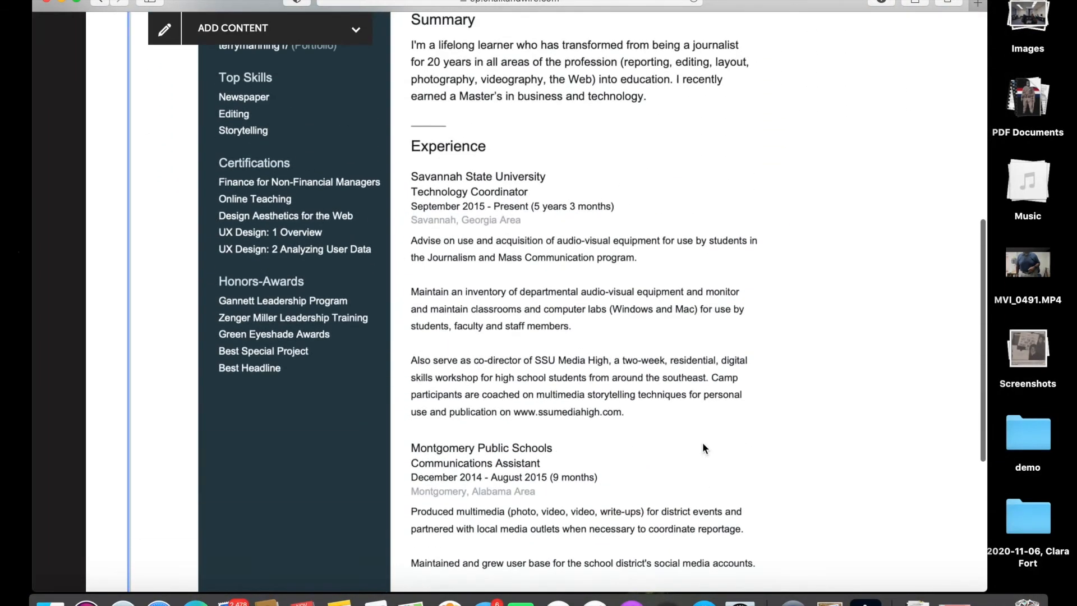
pyautogui.scroll(4, 703, 447)
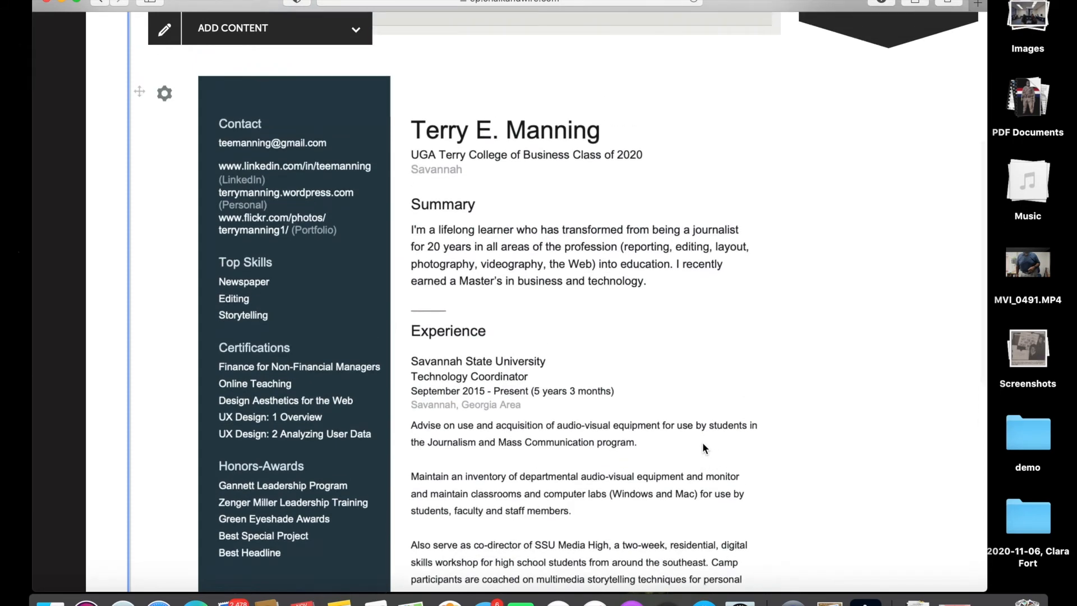
pyautogui.scroll(3, 703, 448)
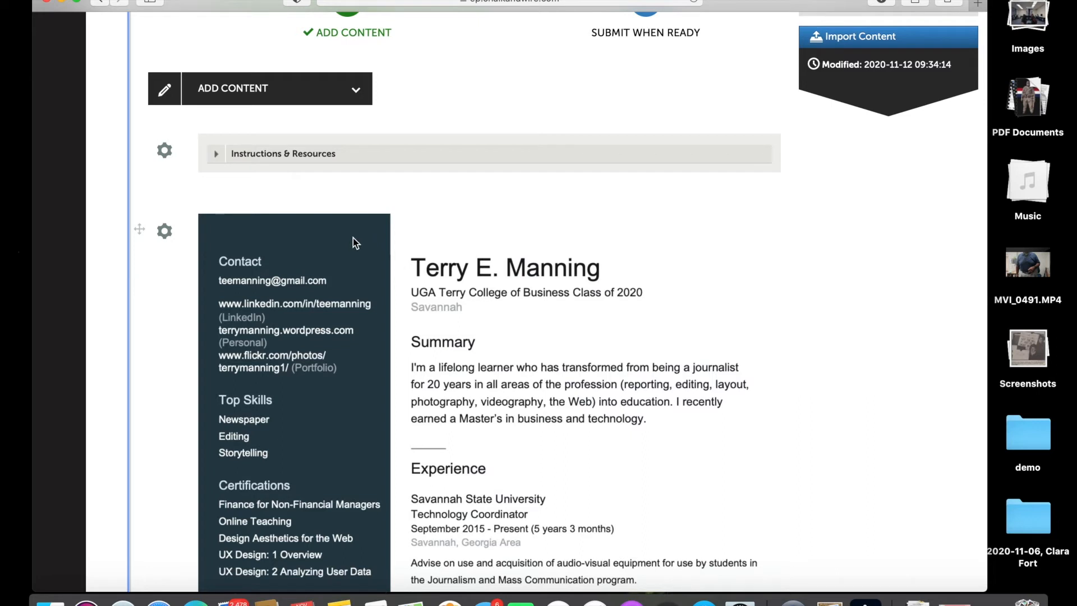
# Add a new file block to the Resume page, placed below the resume image.
pyautogui.click(247, 97)
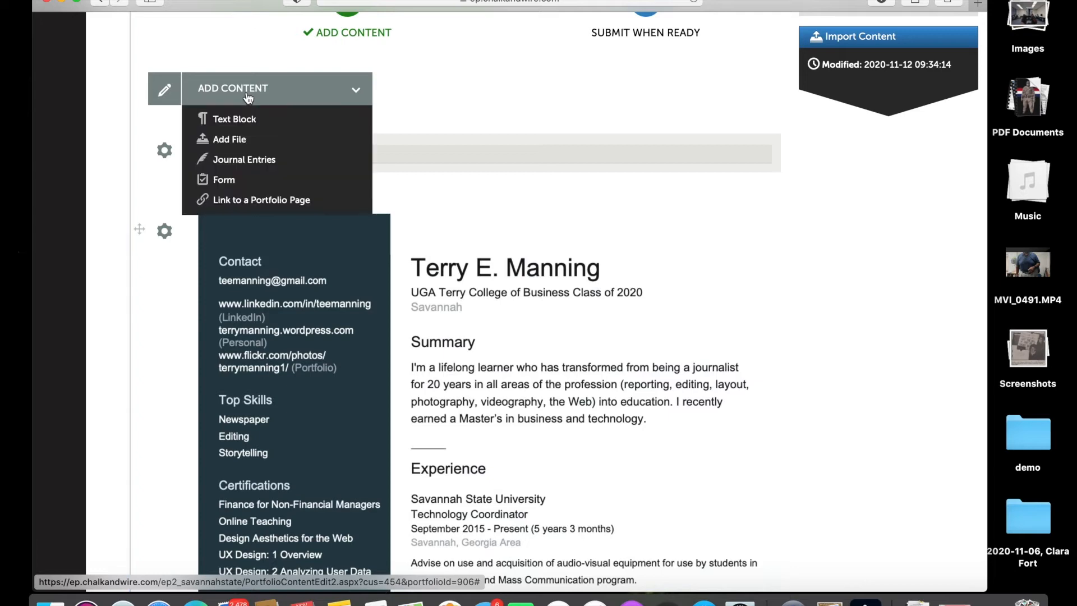
pyautogui.click(242, 141)
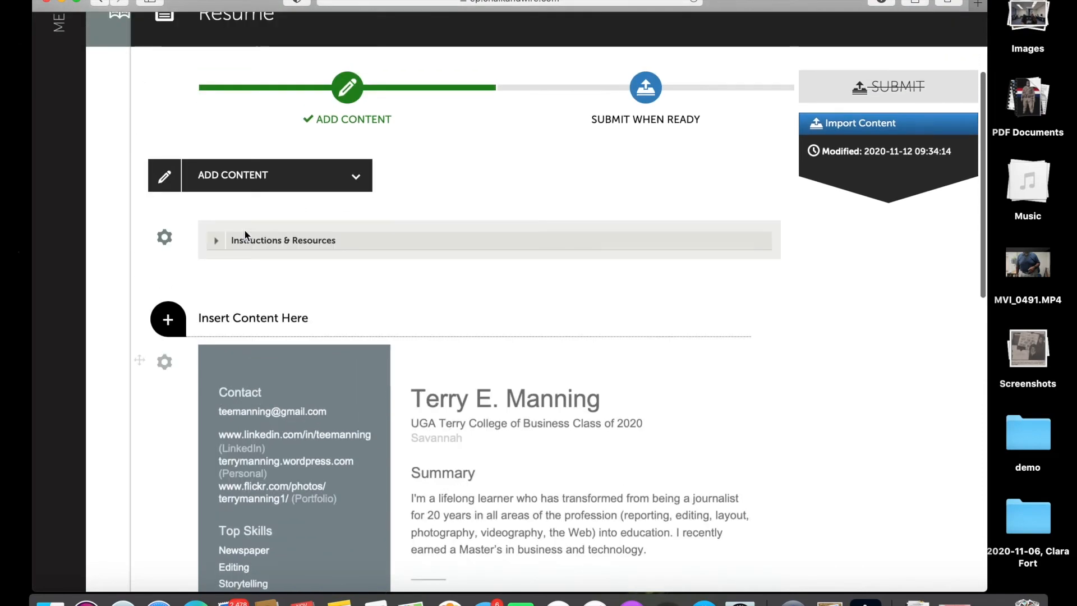
pyautogui.scroll(-10, 244, 229)
pyautogui.scroll(-2, 244, 230)
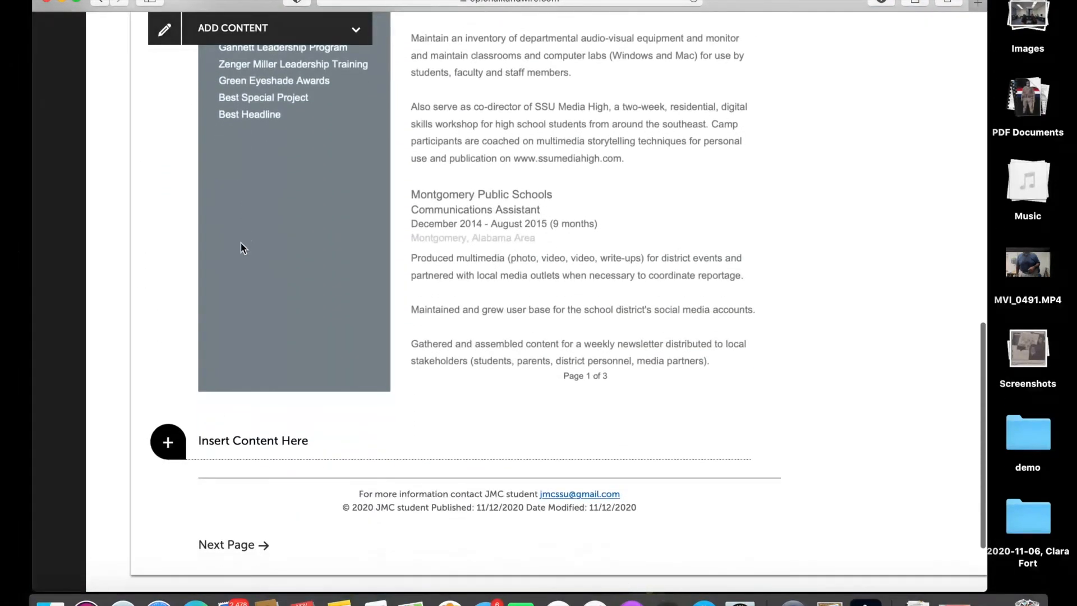
pyautogui.click(171, 443)
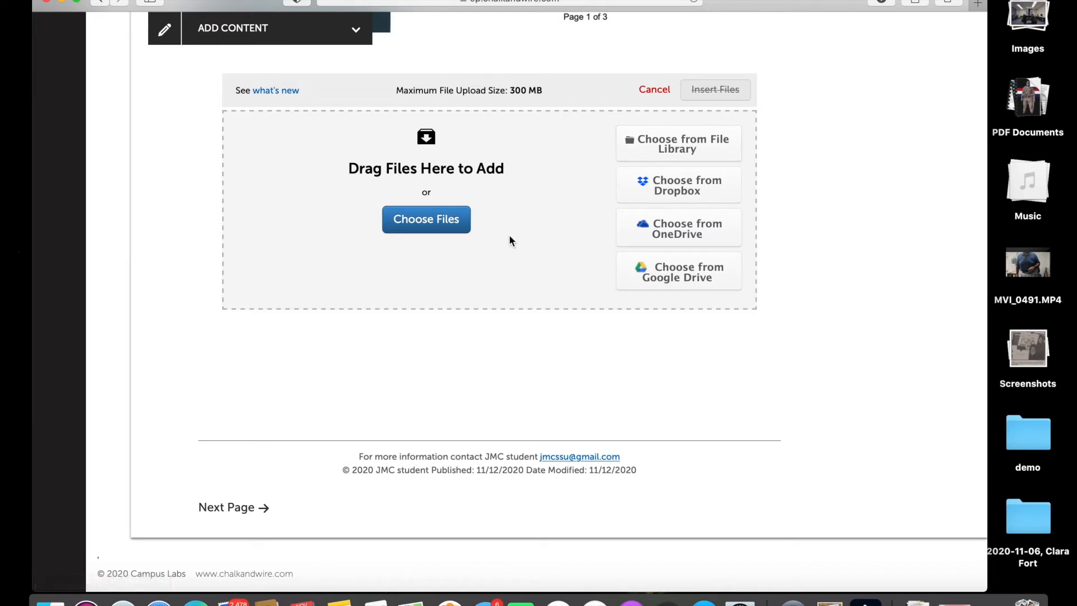
# Attach the Resume_Manning document from File Library > Docs as the block's file.
pyautogui.click(672, 147)
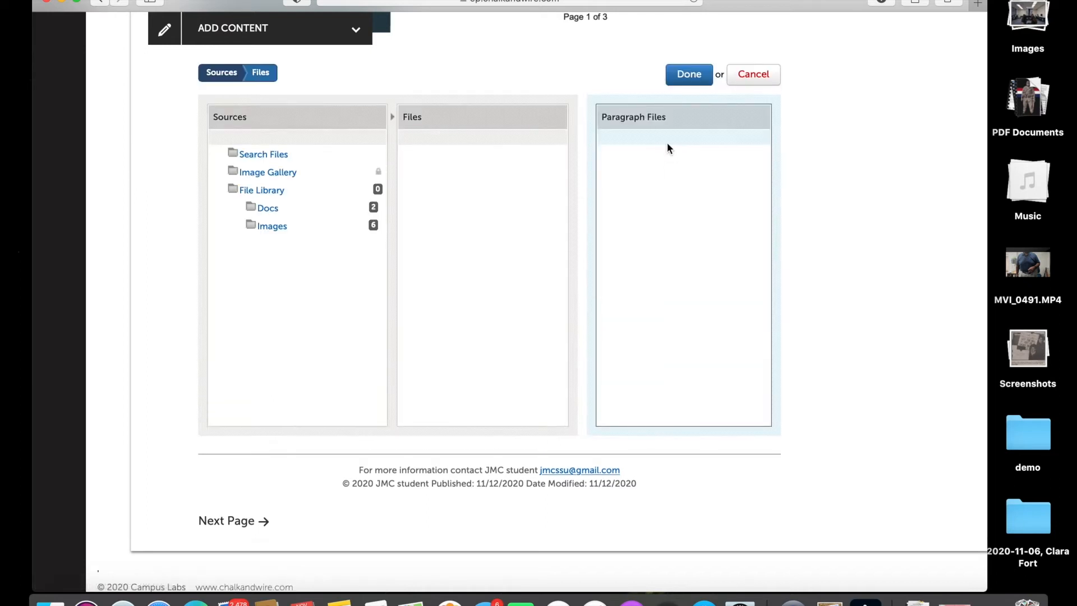
pyautogui.click(268, 208)
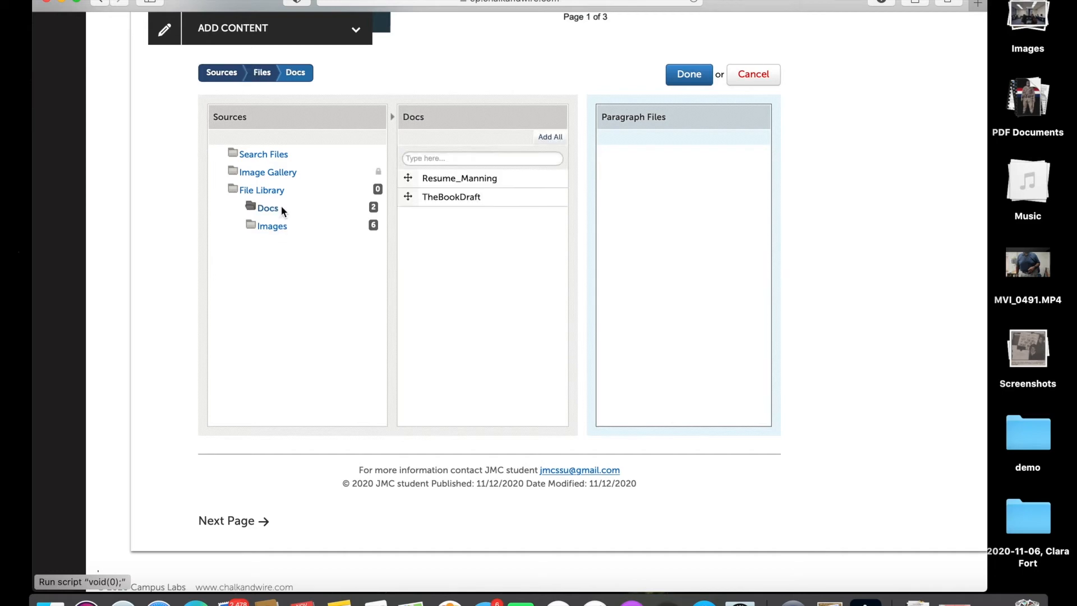
pyautogui.click(450, 178)
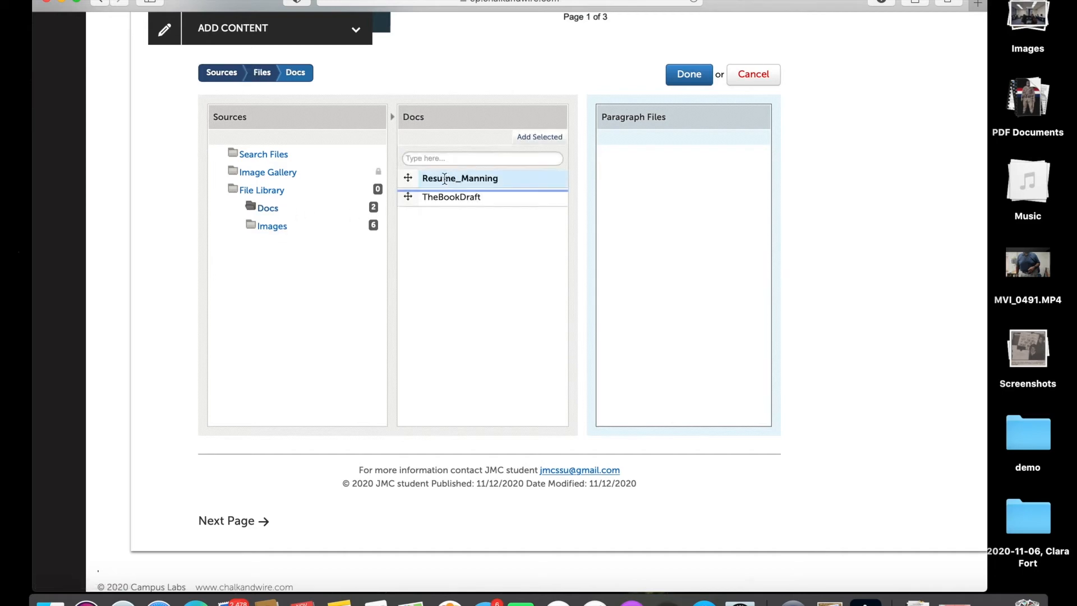
pyautogui.moveTo(407, 177); pyautogui.dragTo(637, 209)
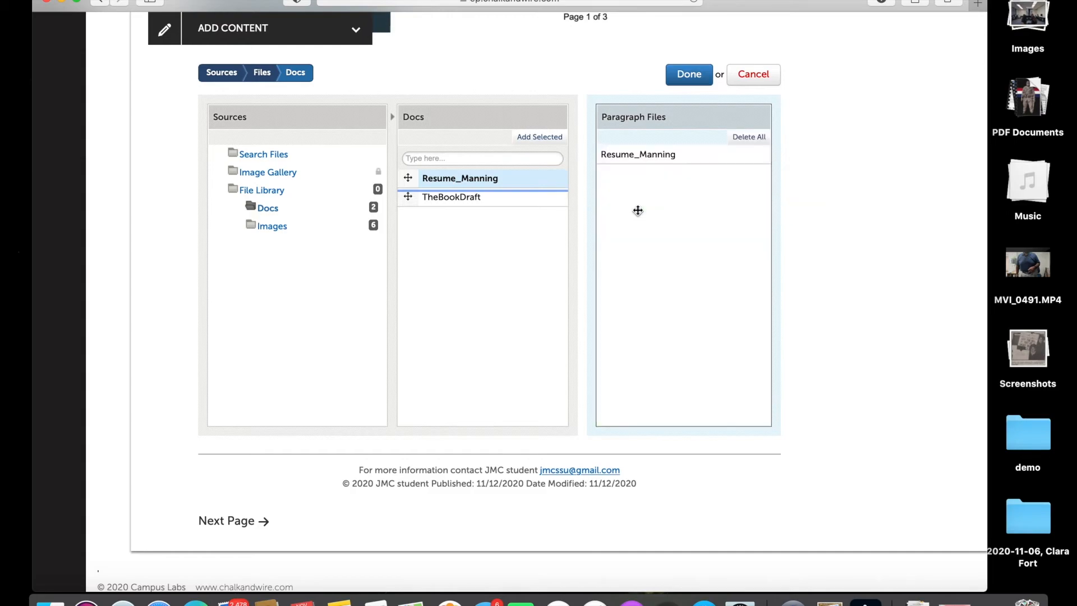
pyautogui.click(688, 78)
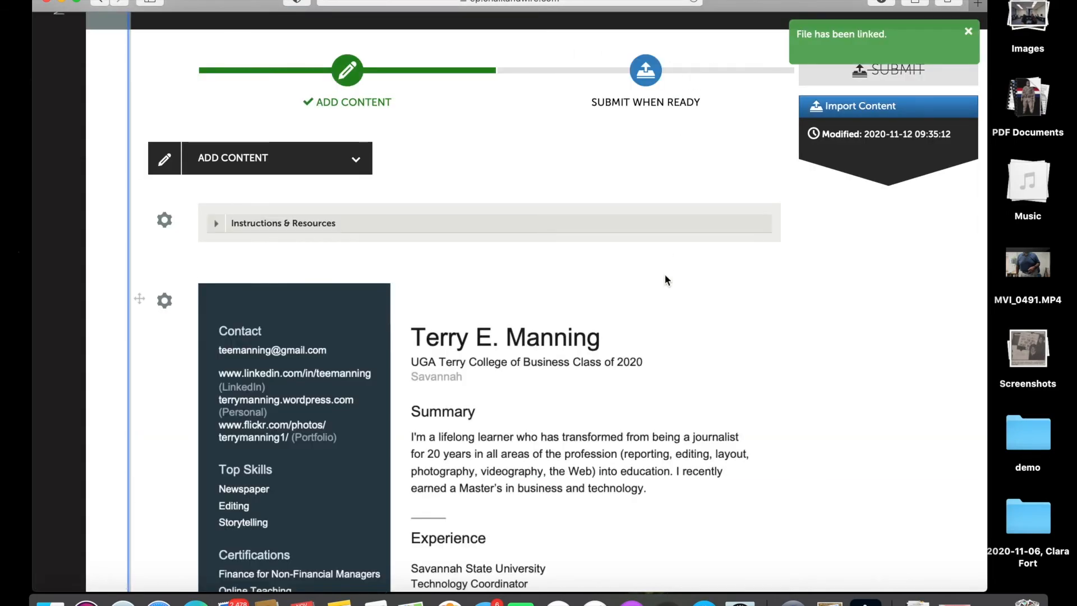
# Rename the resume download link to the owner's full name followed by 's Resume.
pyautogui.scroll(-12, 665, 274)
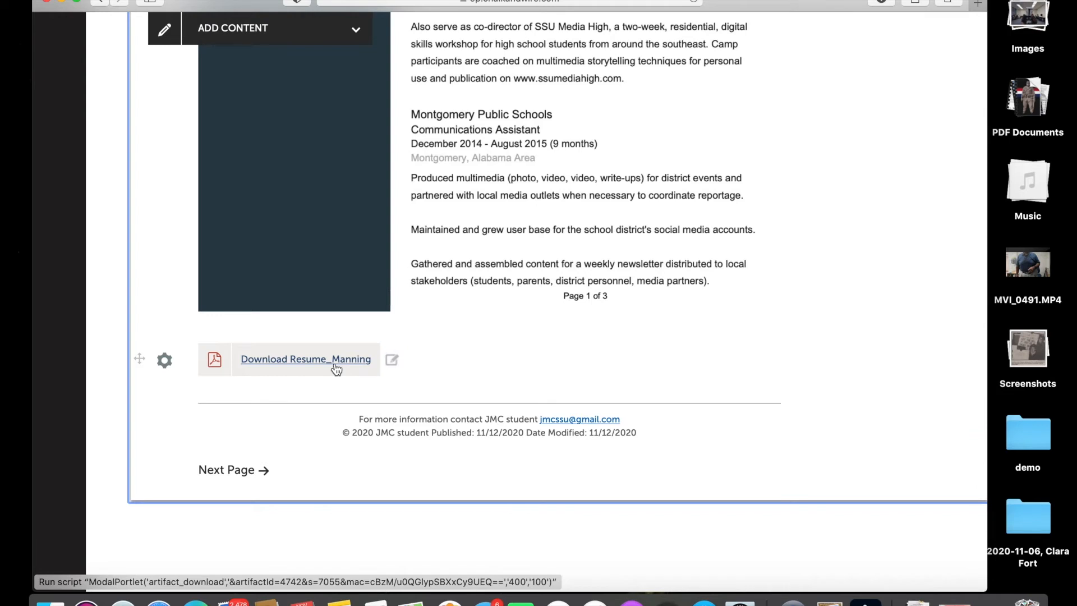
pyautogui.click(392, 360)
pyautogui.click(413, 315)
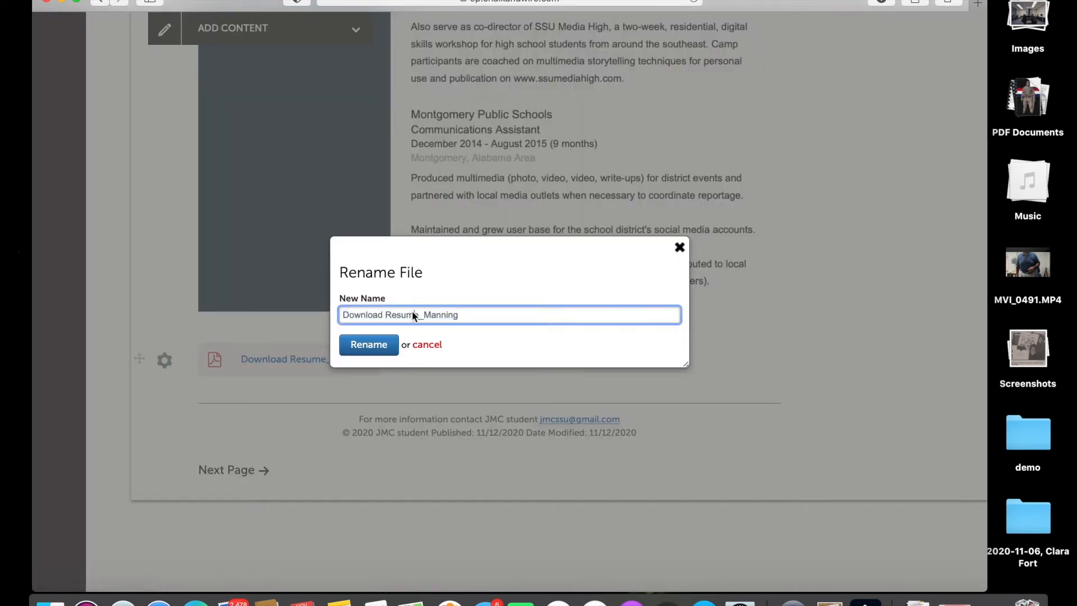
pyautogui.moveTo(386, 315); pyautogui.dragTo(483, 315)
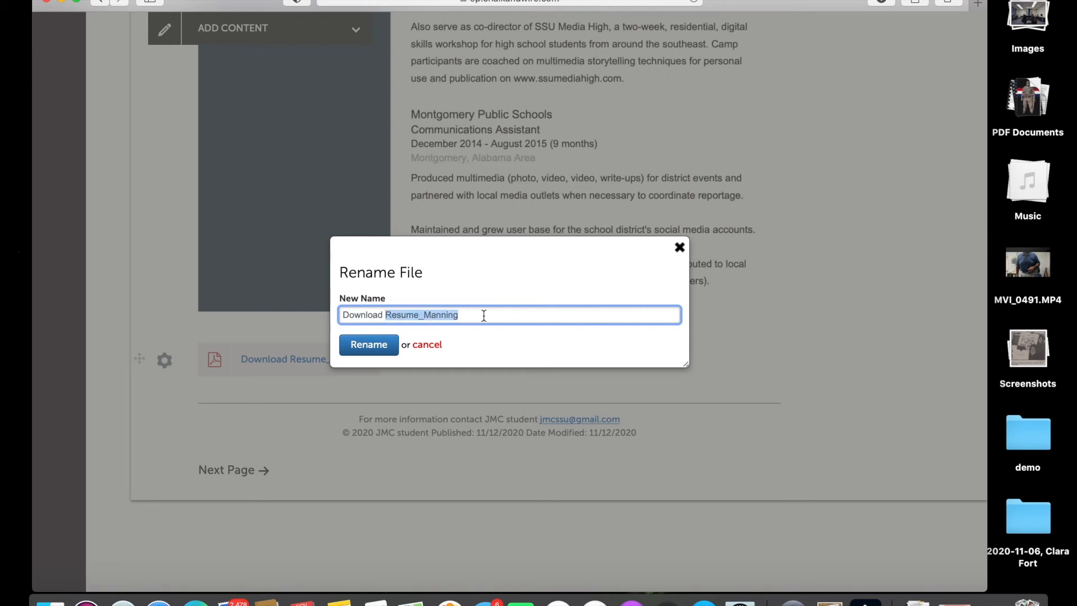
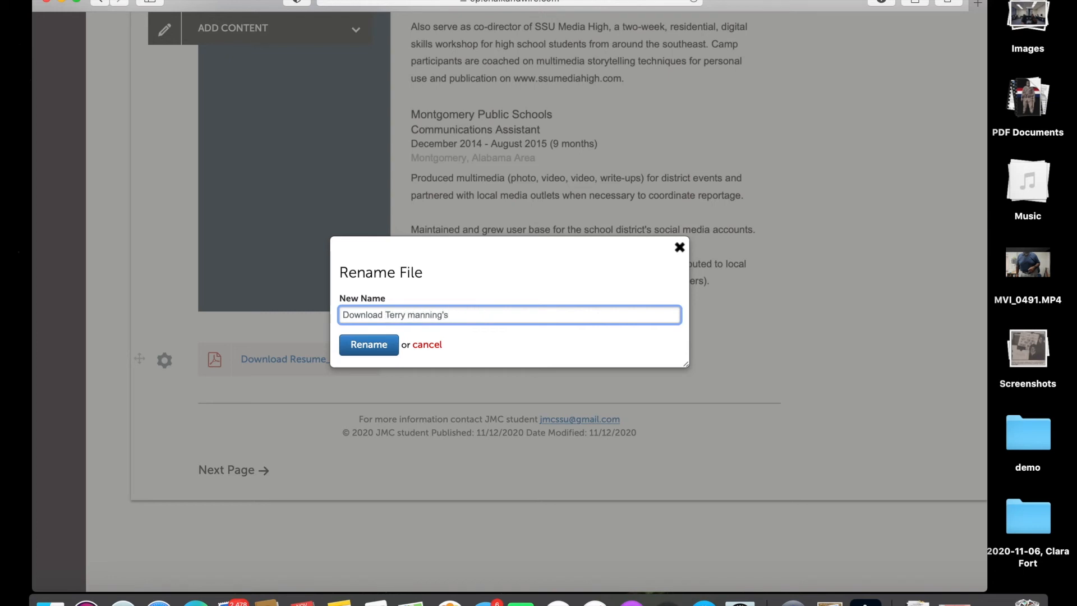
pyautogui.press('BackSpace')
pyautogui.press('BackSpace')
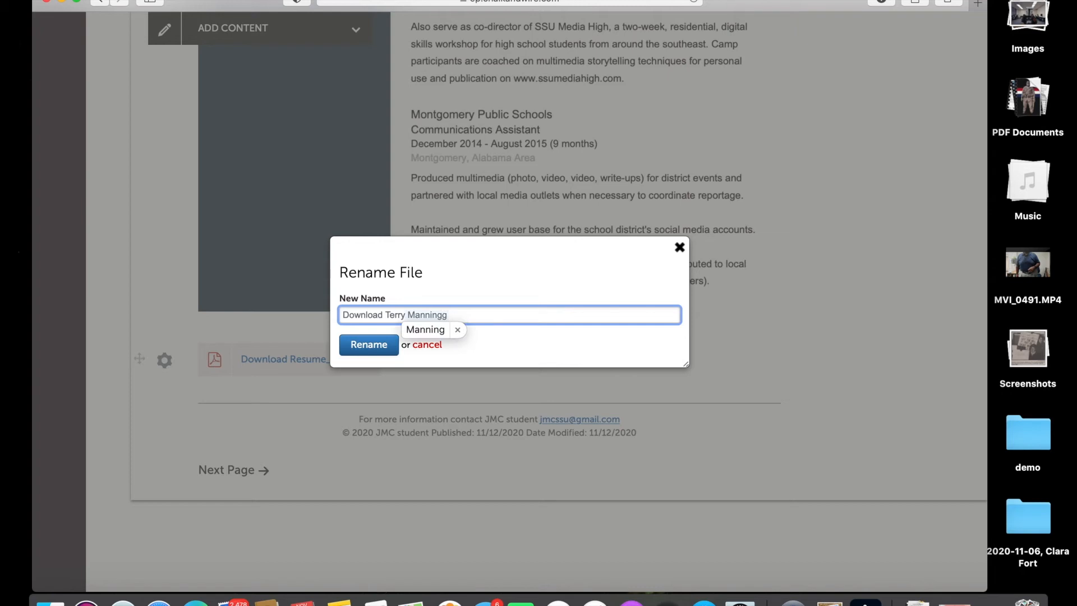
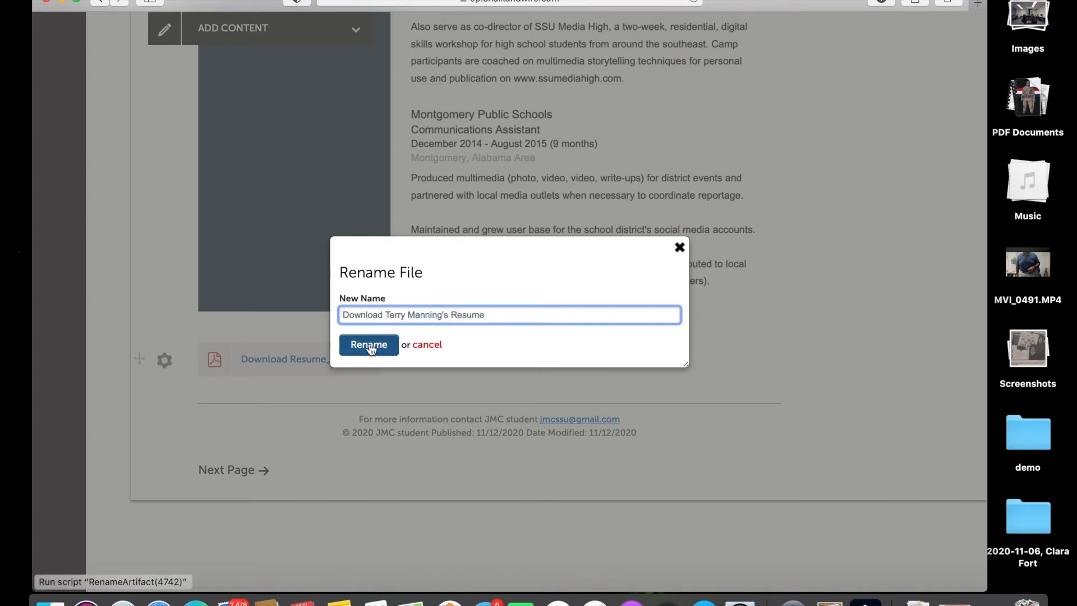
pyautogui.click(367, 345)
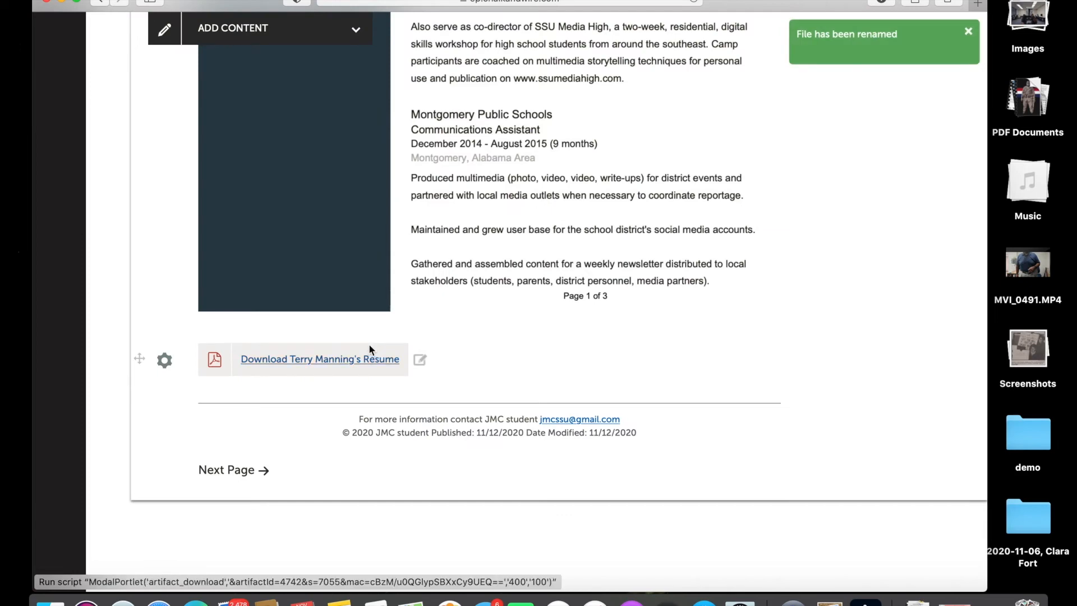
# Return to the portfolio's table of contents.
pyautogui.scroll(3, 489, 322)
pyautogui.scroll(15, 490, 328)
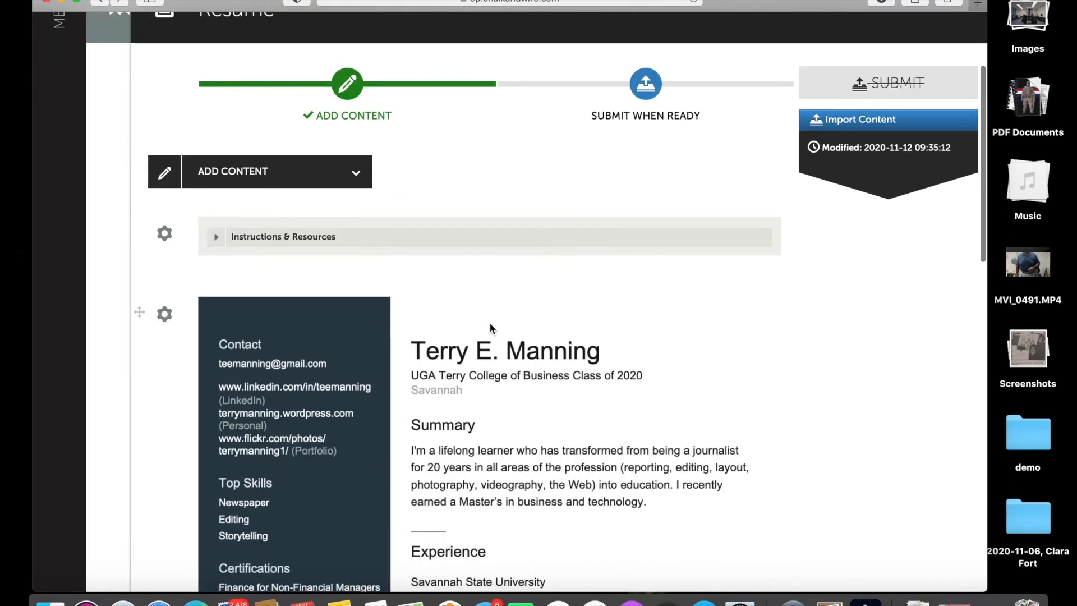
pyautogui.scroll(-15, 490, 324)
pyautogui.scroll(12, 490, 324)
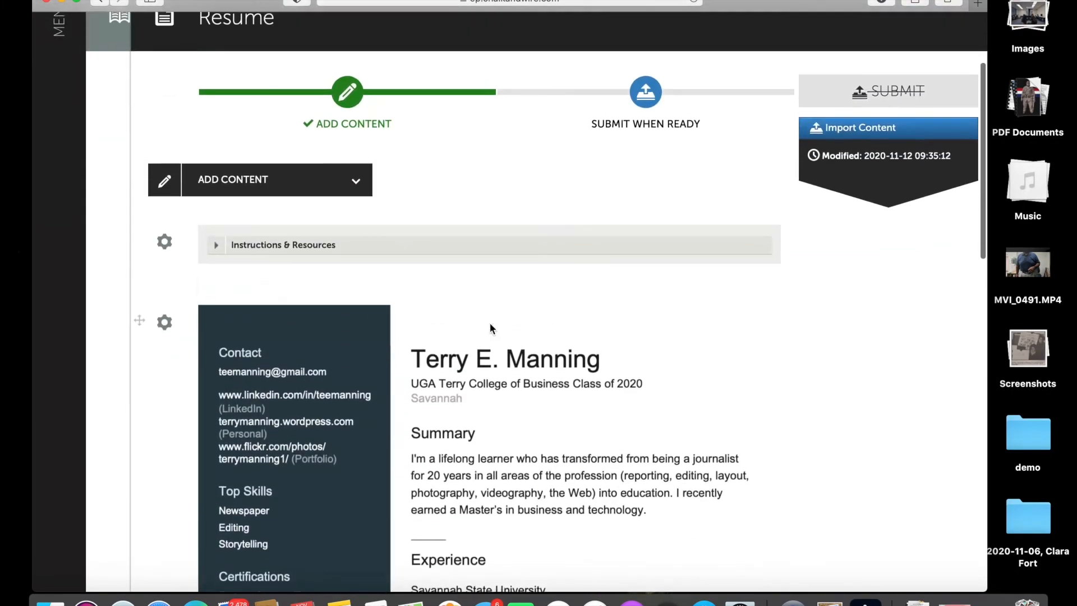
pyautogui.scroll(3, 490, 328)
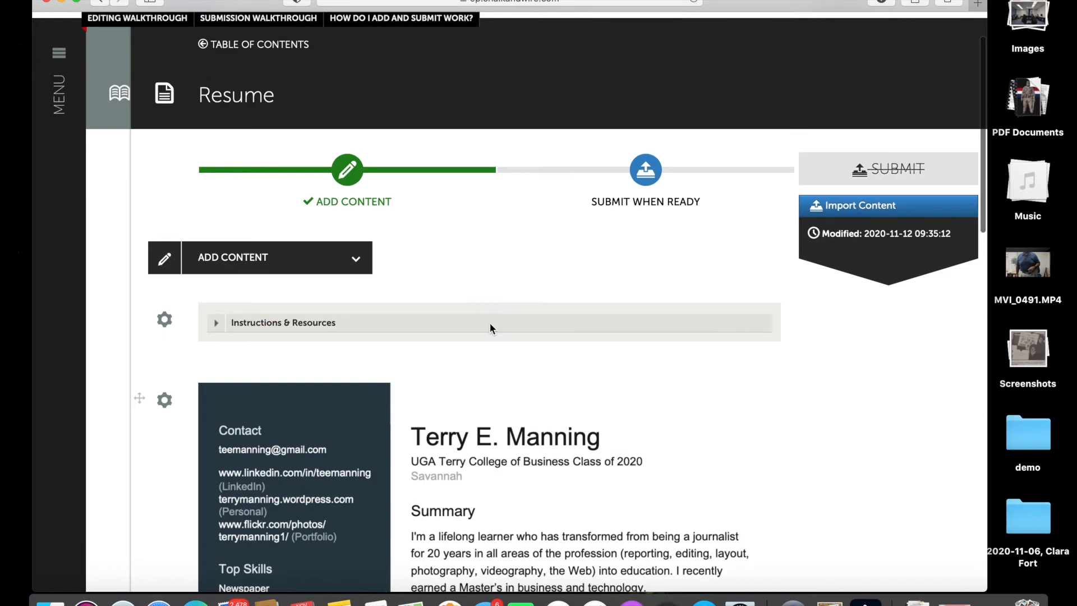
pyautogui.scroll(-15, 489, 327)
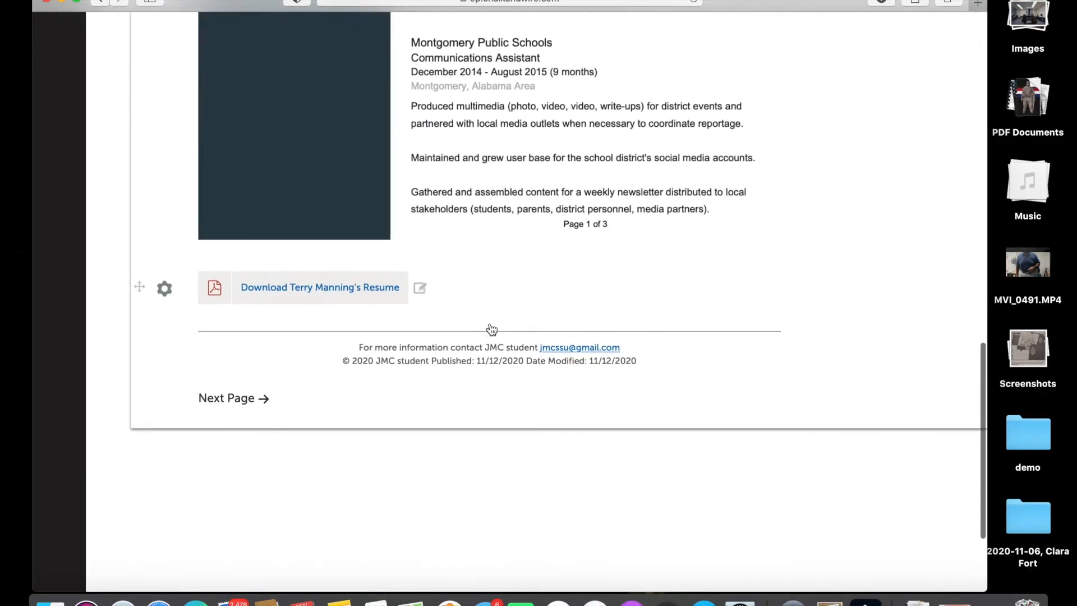
pyautogui.scroll(15, 491, 329)
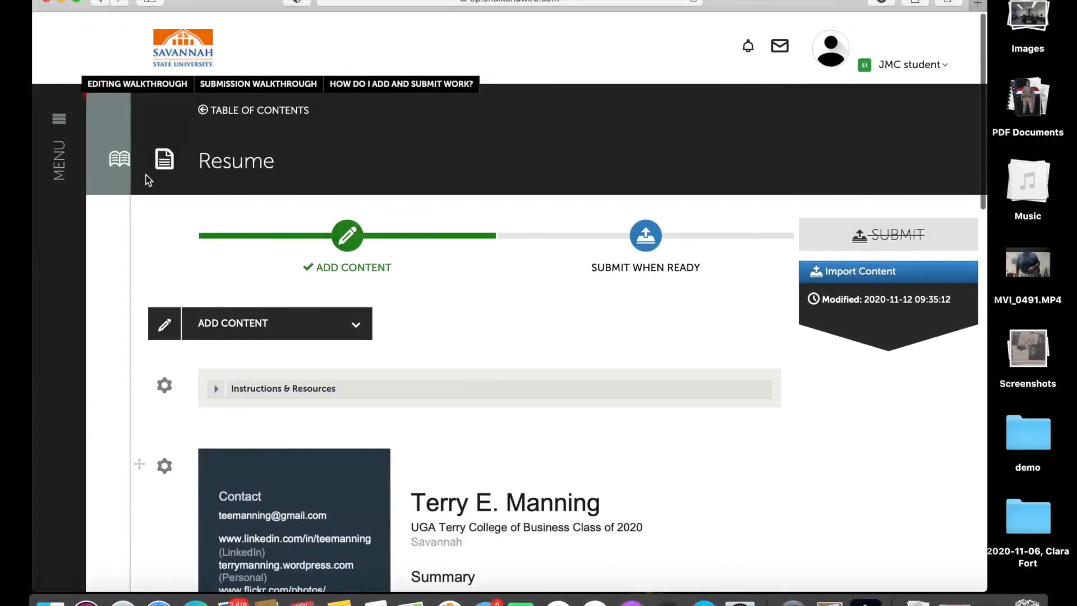
pyautogui.click(116, 160)
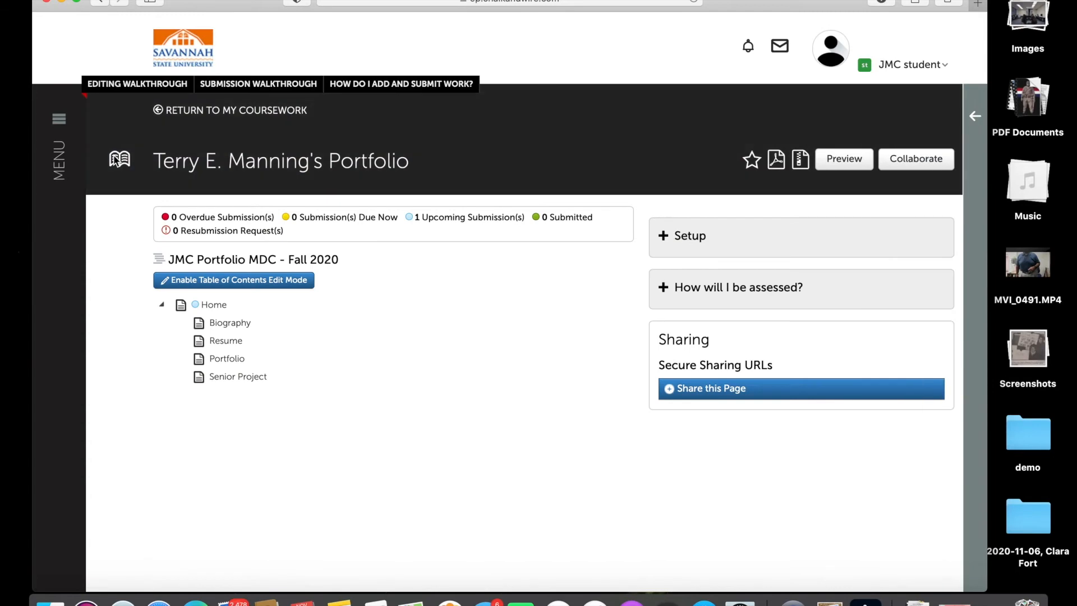
# Preview the portfolio and go to its Resume page.
pyautogui.click(837, 159)
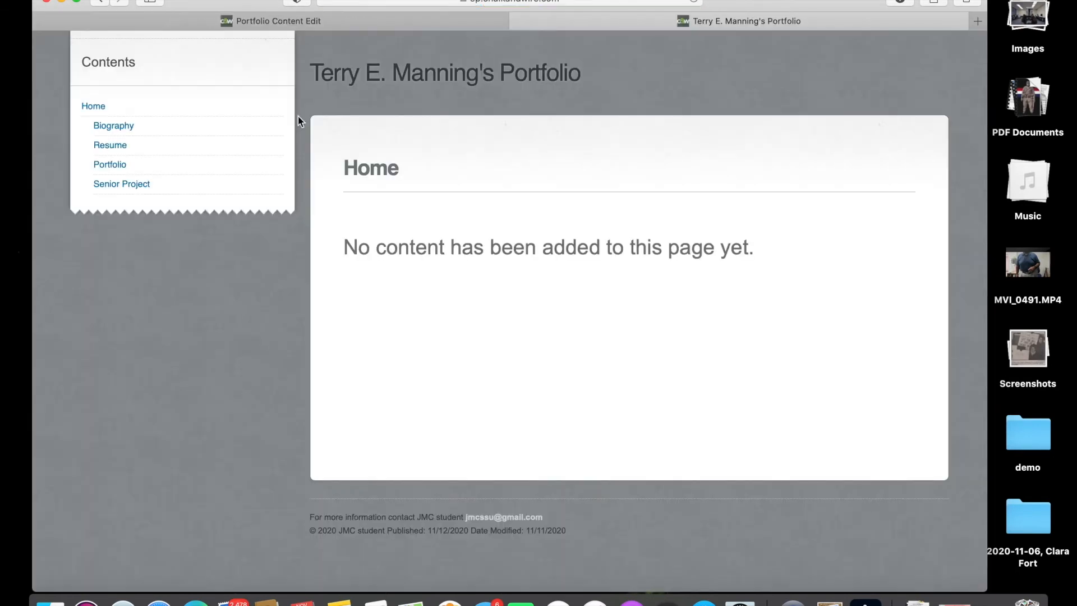
pyautogui.moveTo(149, 142)
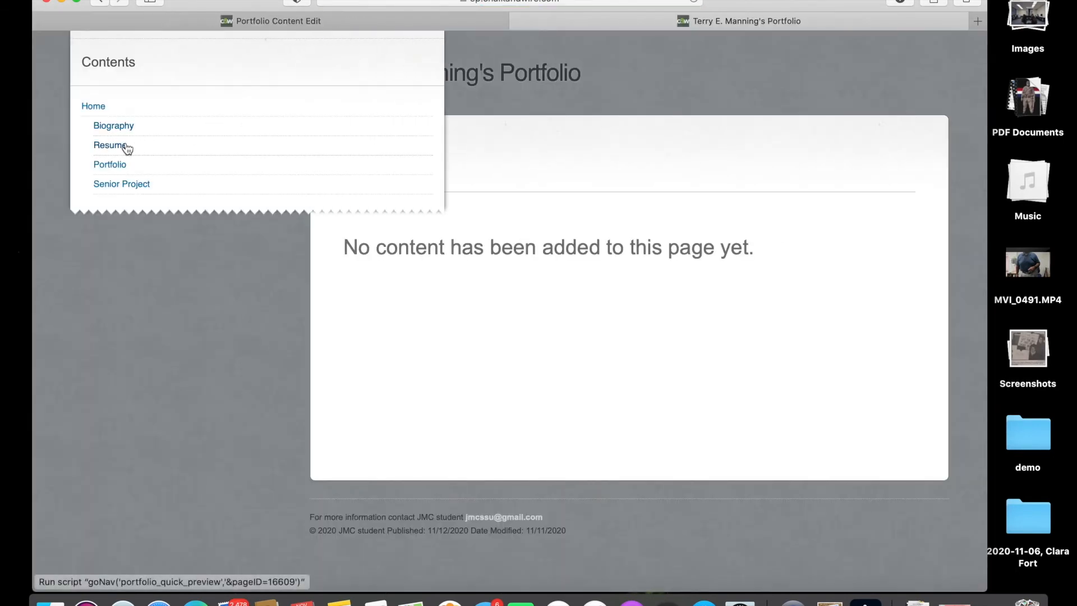
pyautogui.click(125, 145)
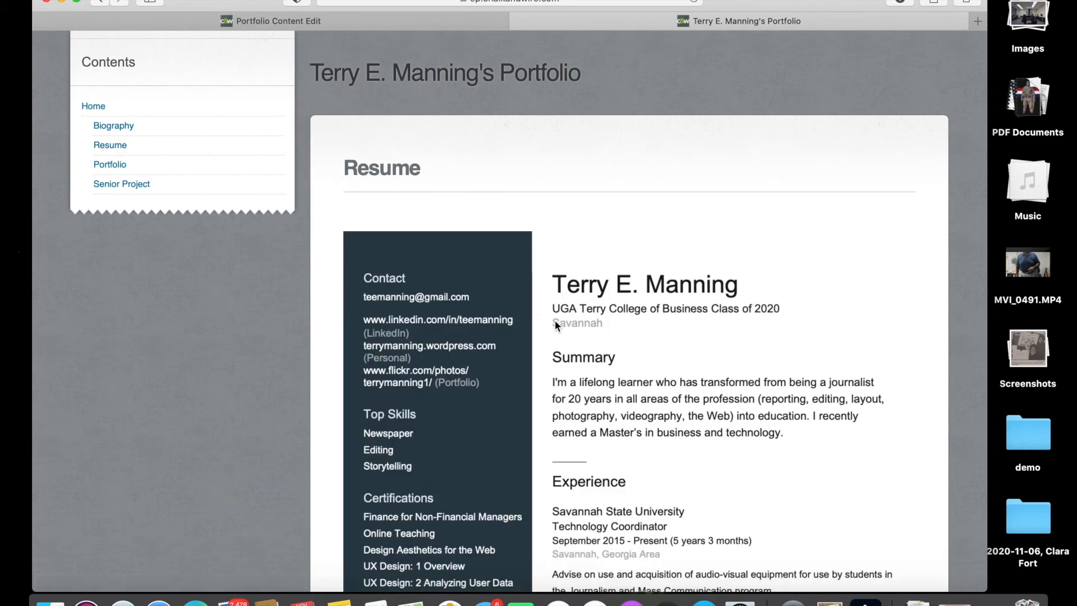
pyautogui.scroll(-1, 606, 352)
pyautogui.scroll(-10, 606, 352)
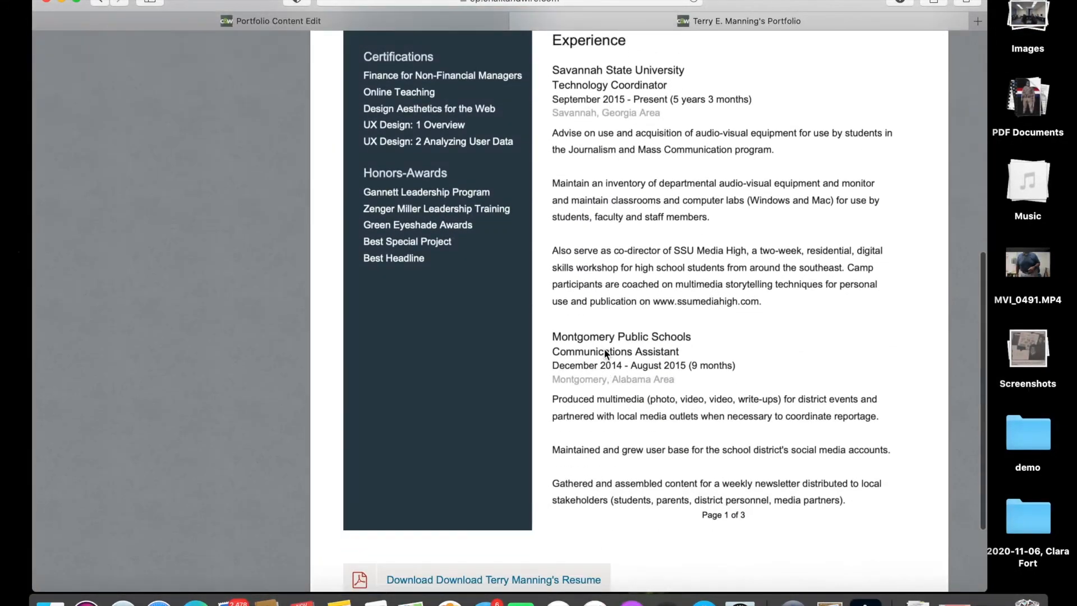
pyautogui.scroll(-1, 604, 349)
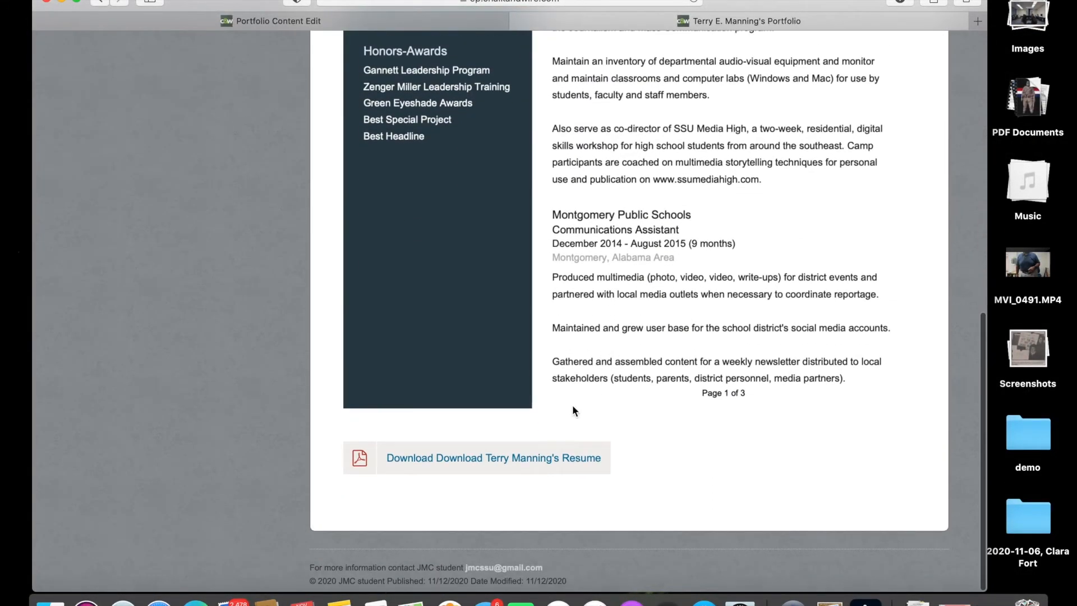
# Open the resume PDF from the download link, review it, then close it and the download notice.
pyautogui.click(542, 466)
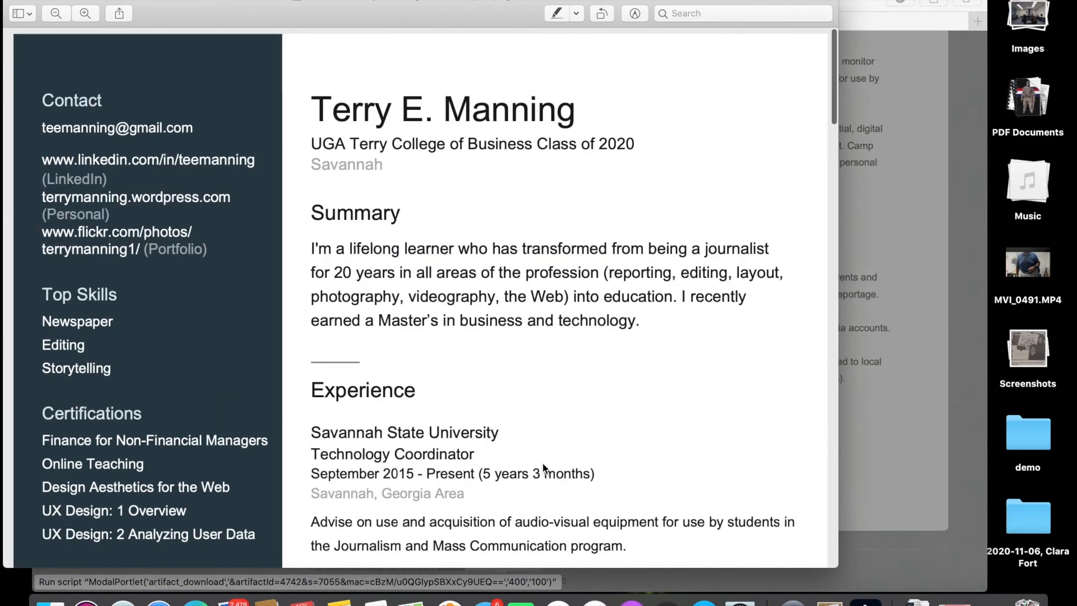
pyautogui.scroll(-15, 533, 308)
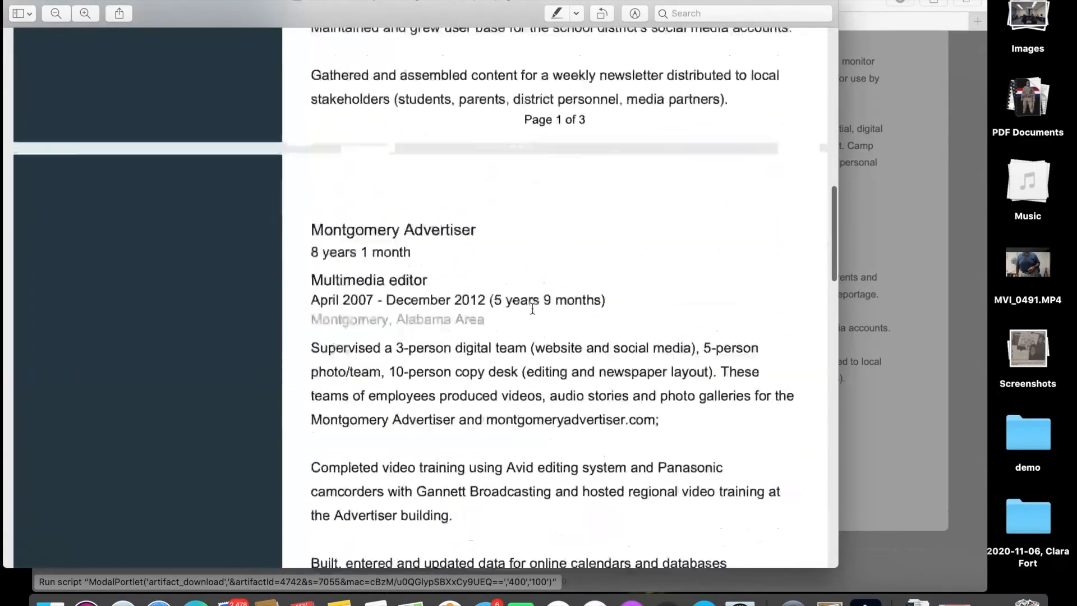
pyautogui.scroll(-20, 532, 308)
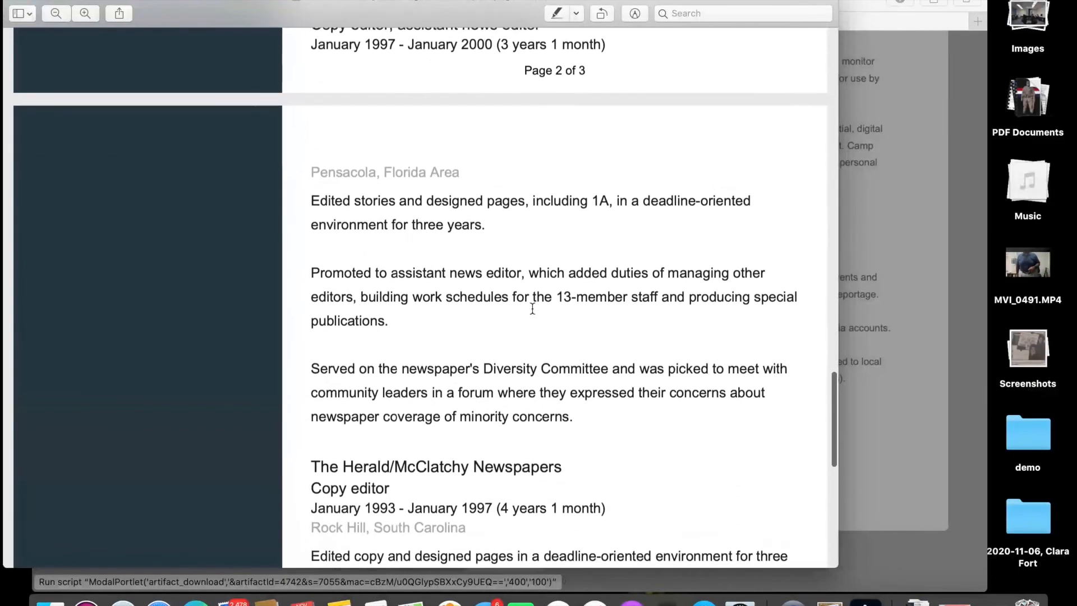
pyautogui.scroll(20, 532, 308)
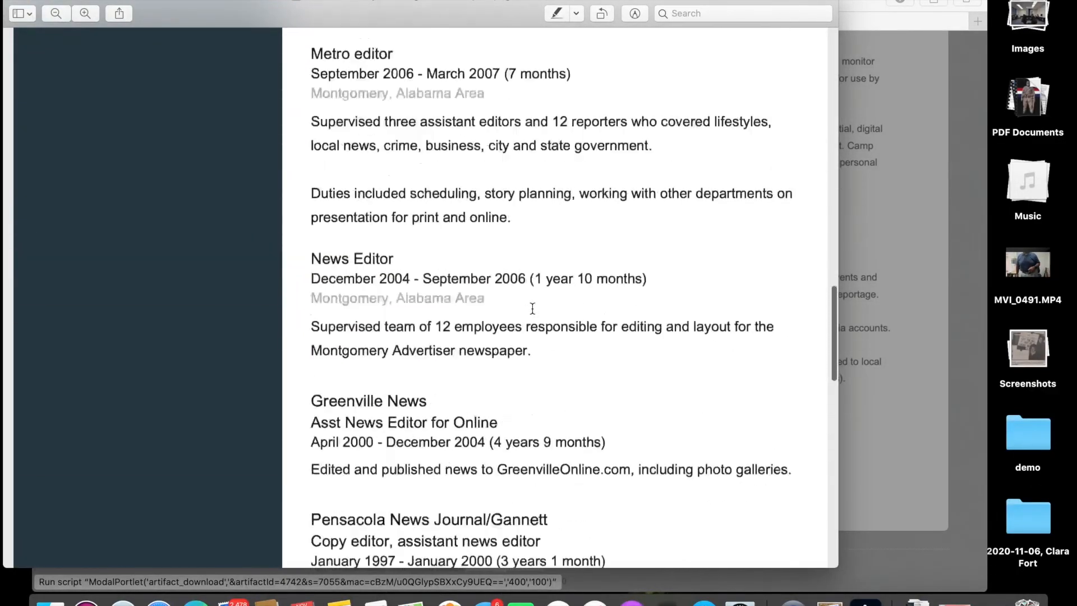
pyautogui.scroll(5, 532, 308)
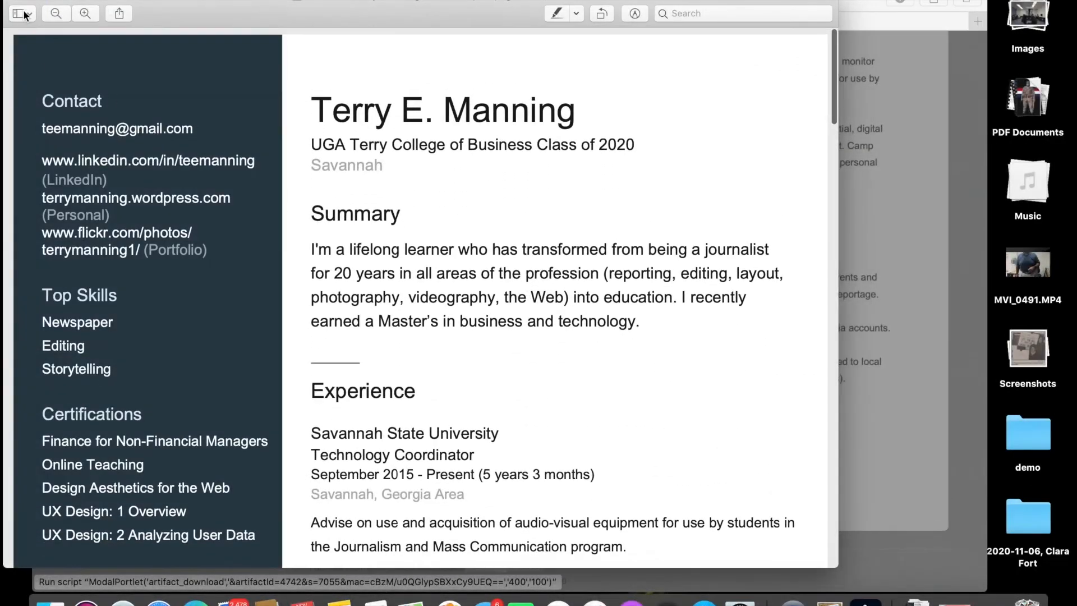
pyautogui.click(16, 3)
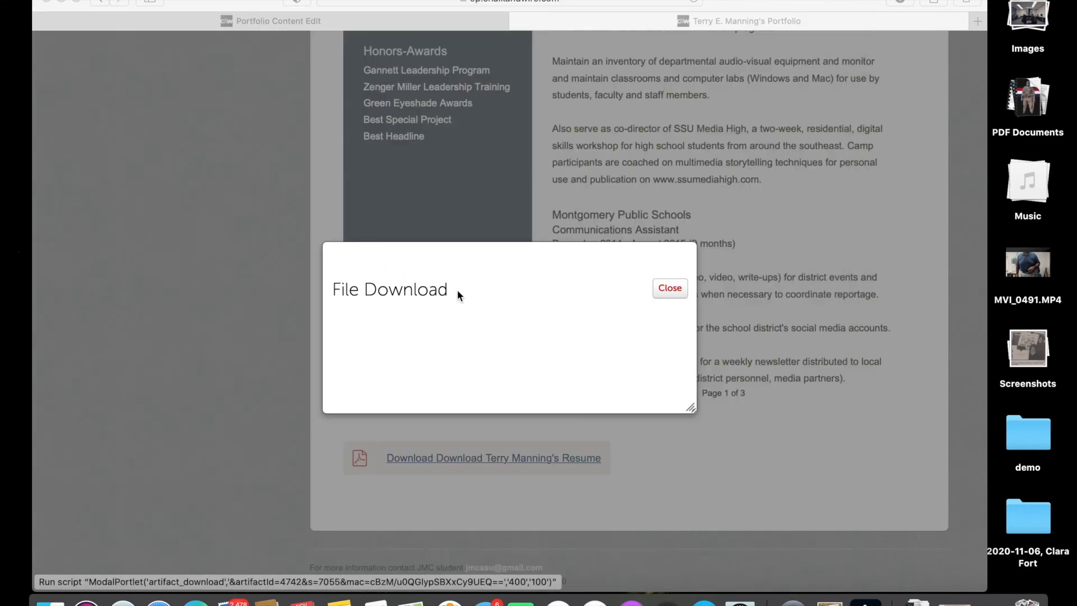
pyautogui.click(665, 288)
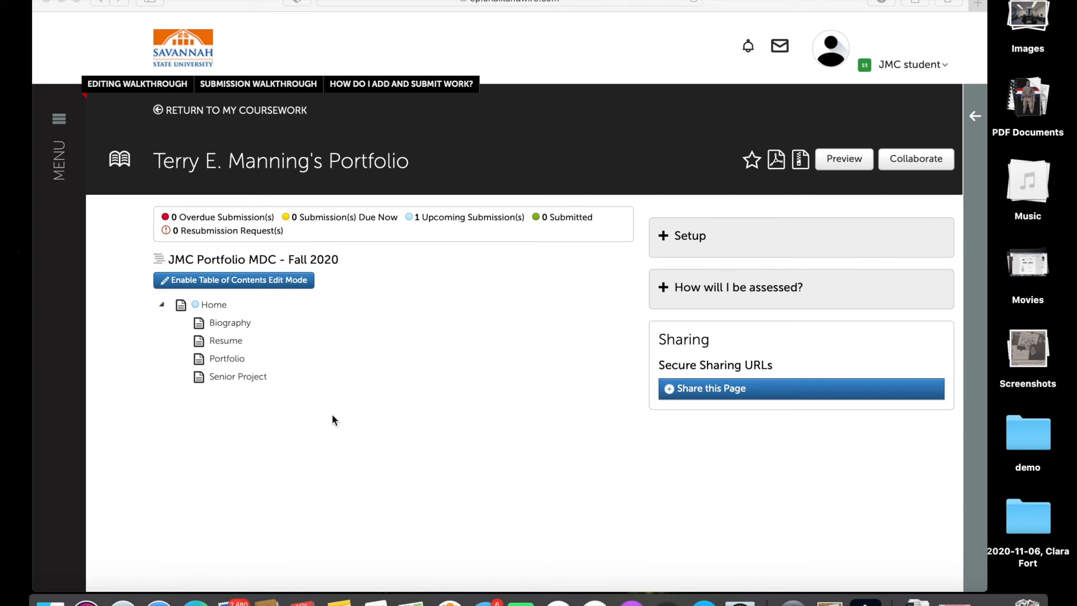
# Open the Portfolio page and choose ADD CONTENT > Text Block, scrolling to Additional Work Produced.
pyautogui.click(222, 432)
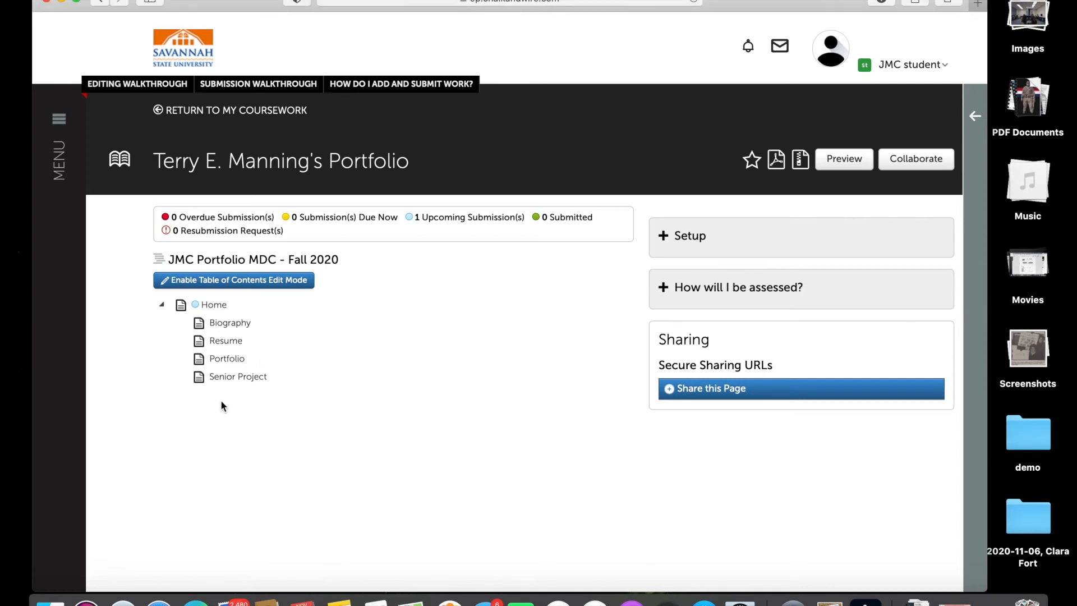
pyautogui.click(225, 361)
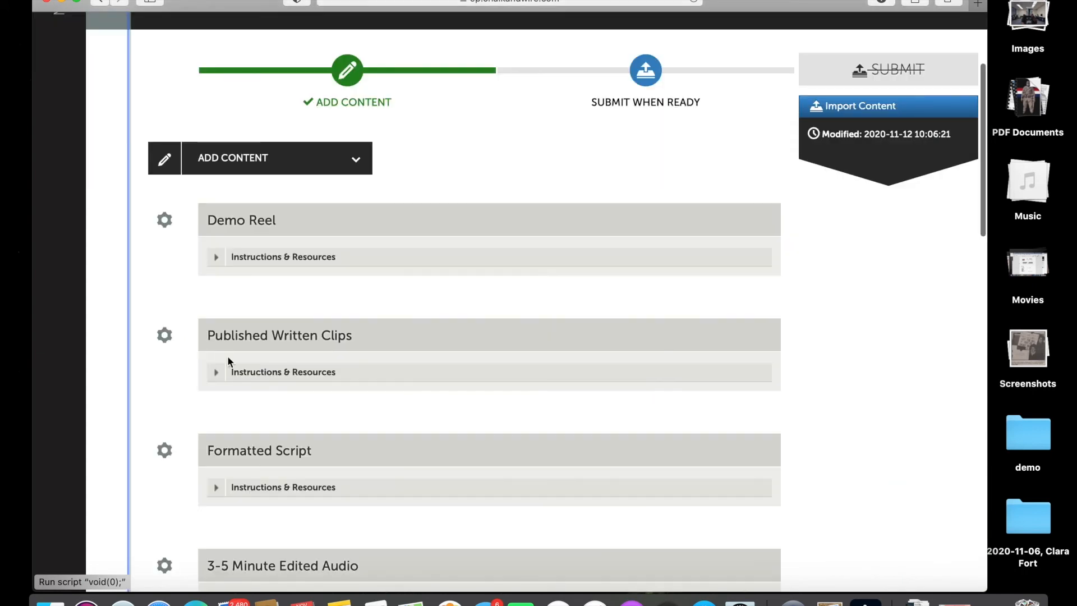
pyautogui.click(257, 162)
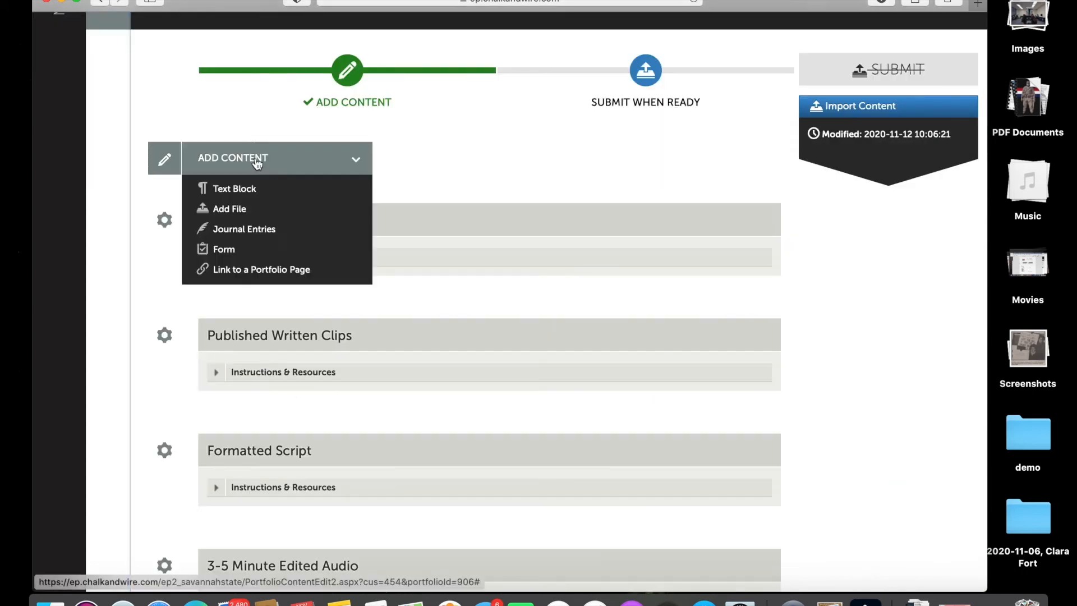
pyautogui.click(245, 190)
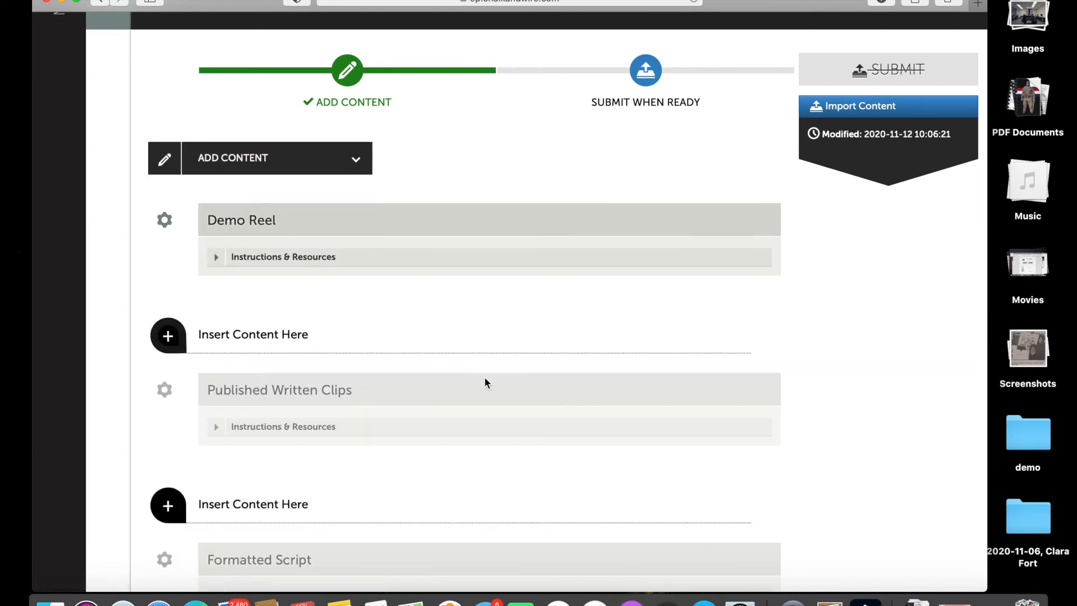
pyautogui.scroll(-8, 489, 381)
pyautogui.scroll(-15, 489, 382)
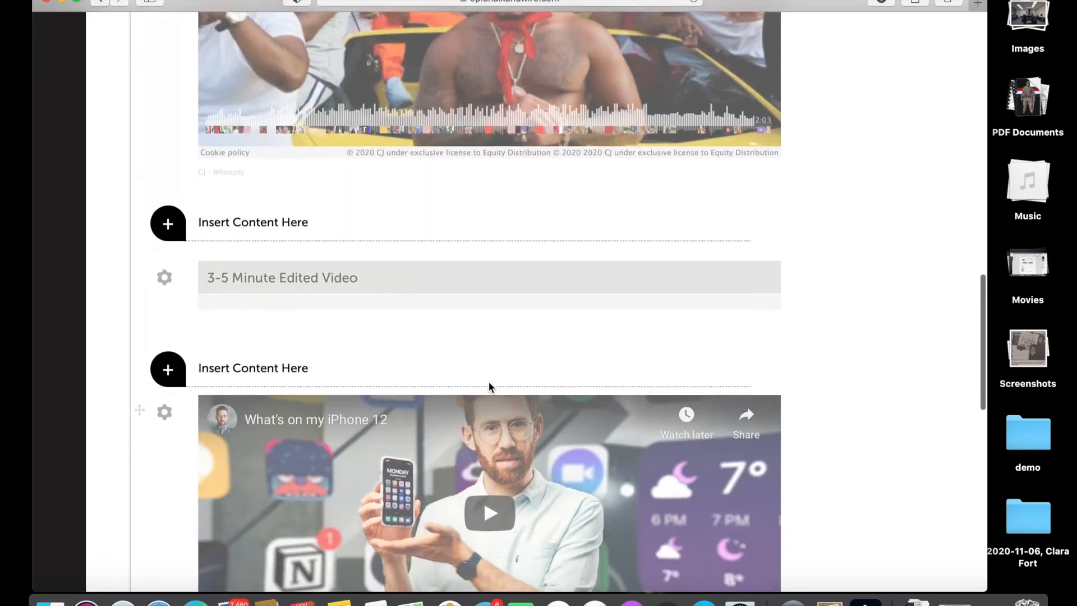
pyautogui.scroll(-6, 489, 383)
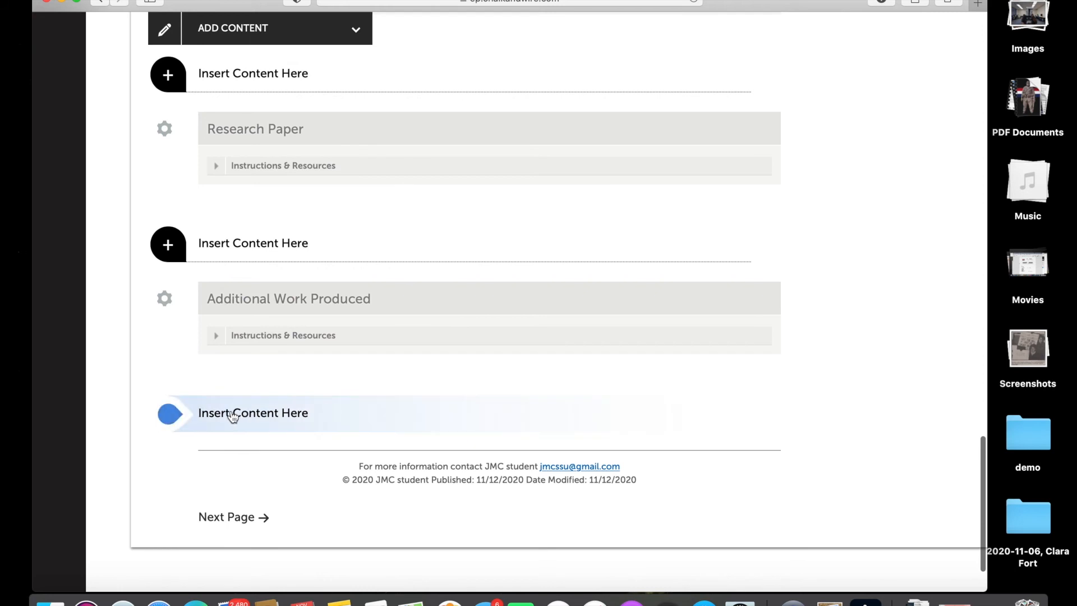
# Insert the DamnSpider picture from File Library > Images into a new block below Additional Work Produced.
pyautogui.click(179, 420)
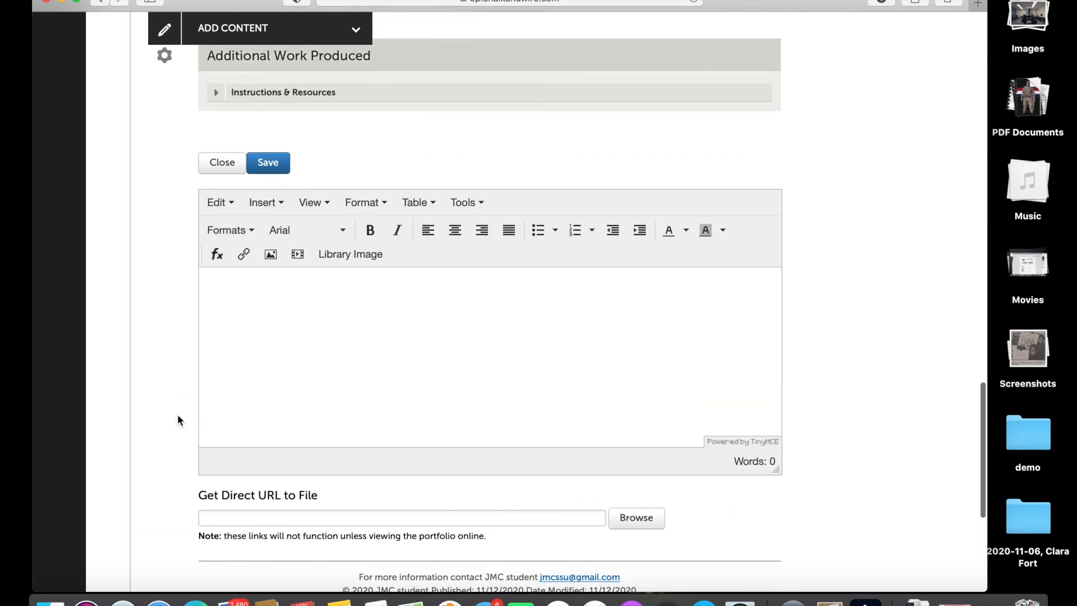
pyautogui.click(343, 258)
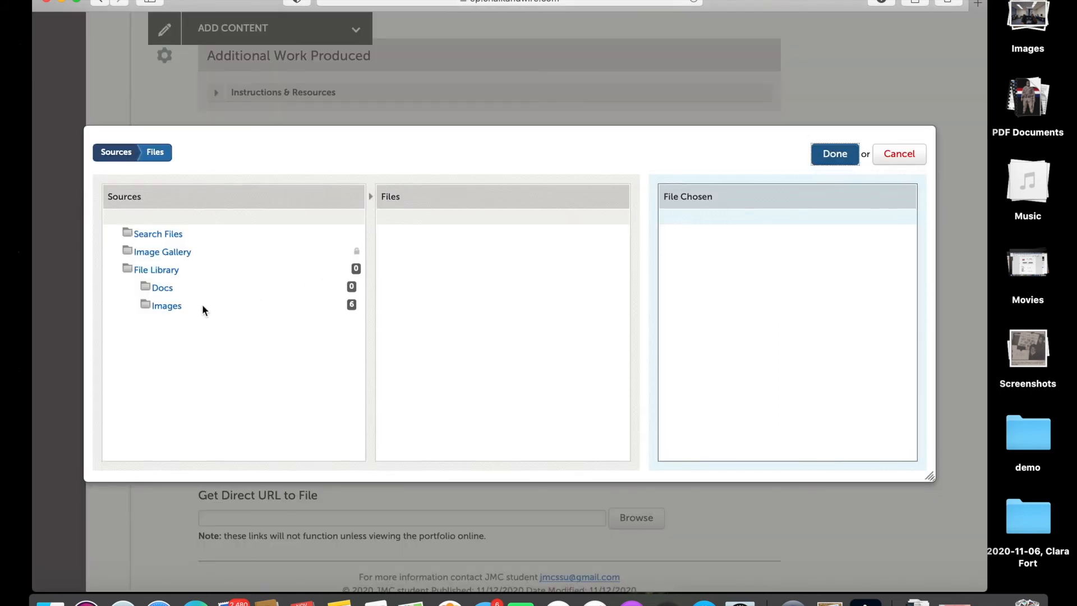
pyautogui.click(176, 307)
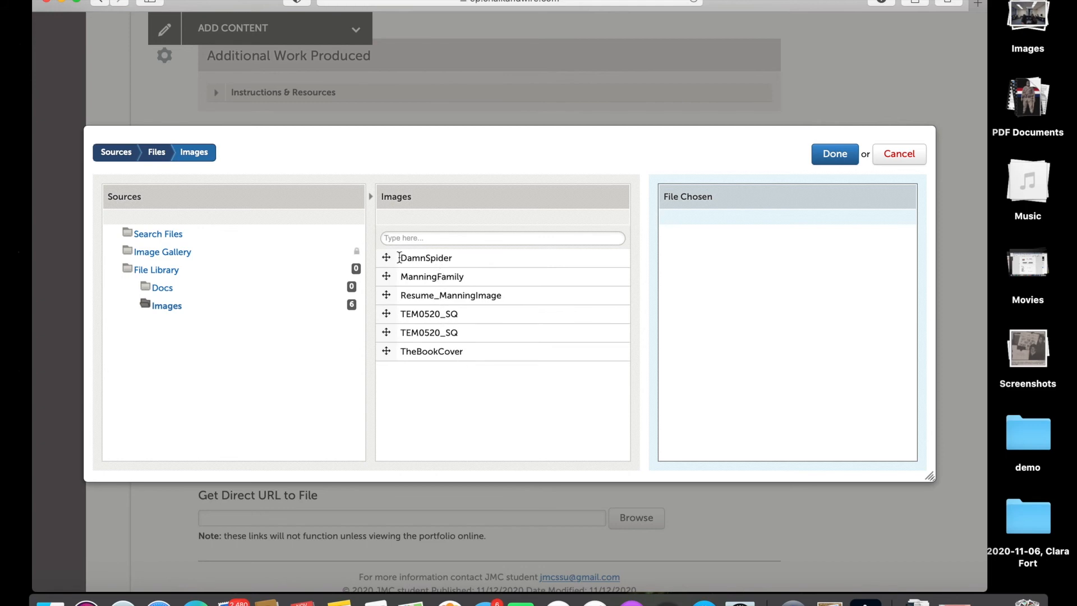
pyautogui.moveTo(386, 258); pyautogui.dragTo(736, 276)
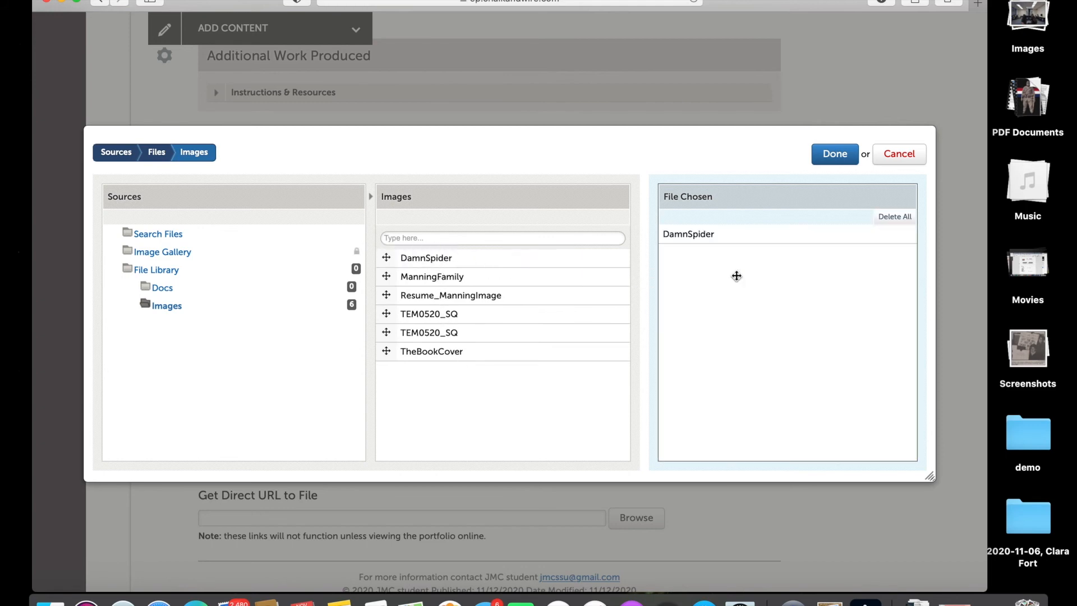
pyautogui.click(835, 155)
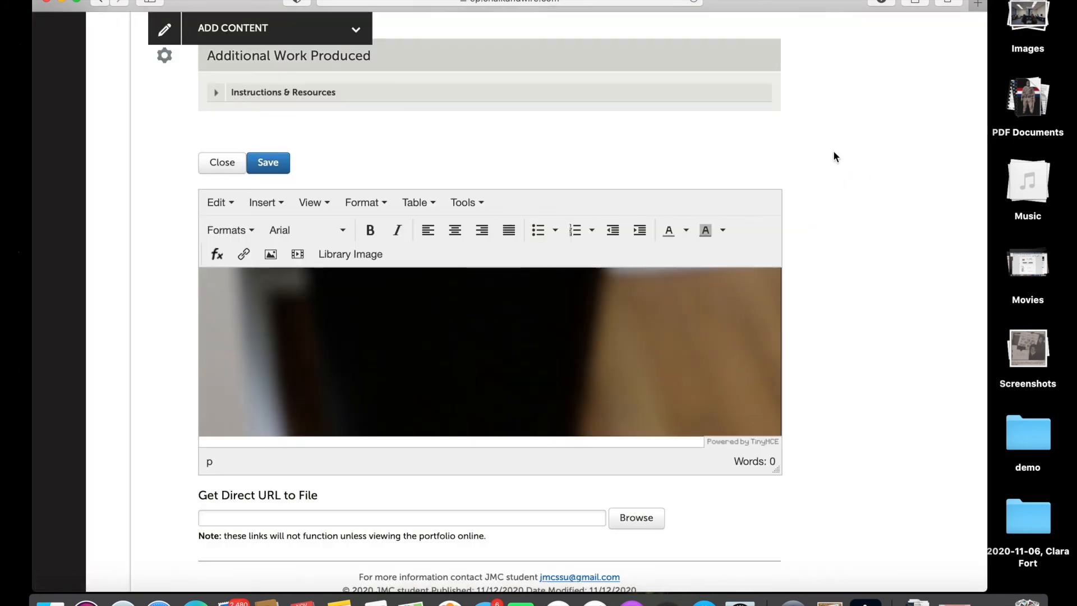
# Change the spider image's description to Spider and its width from 2430 to 550.
pyautogui.click(451, 328)
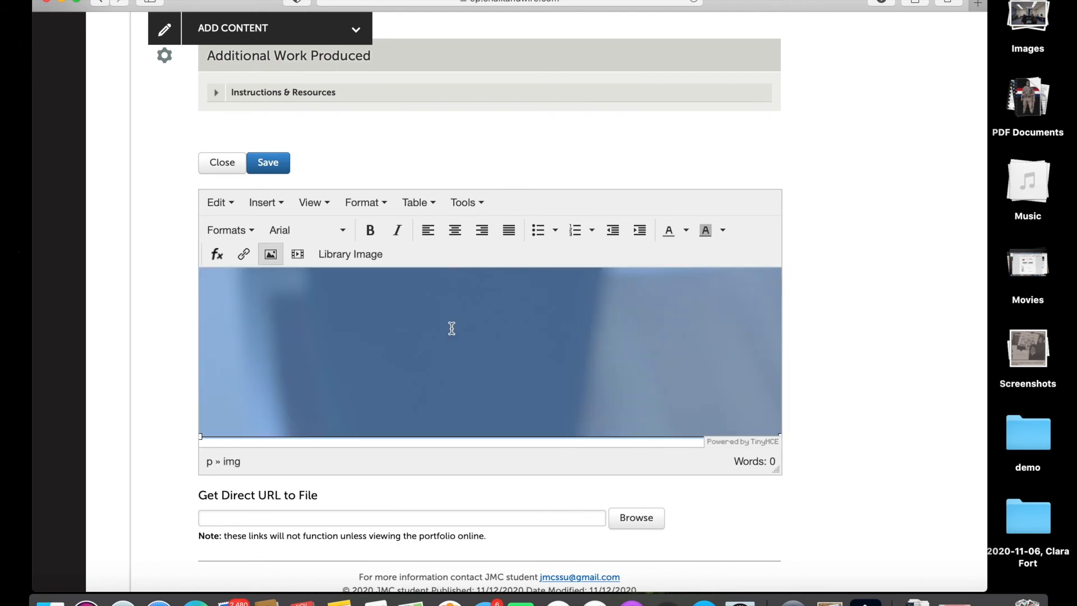
pyautogui.click(270, 255)
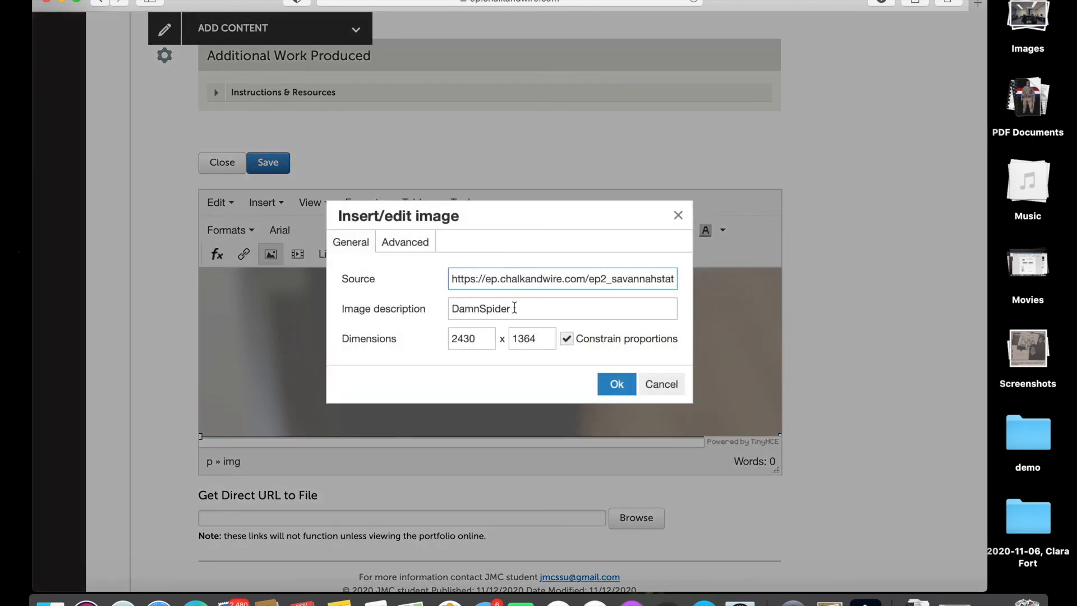
pyautogui.moveTo(481, 308); pyautogui.dragTo(447, 309)
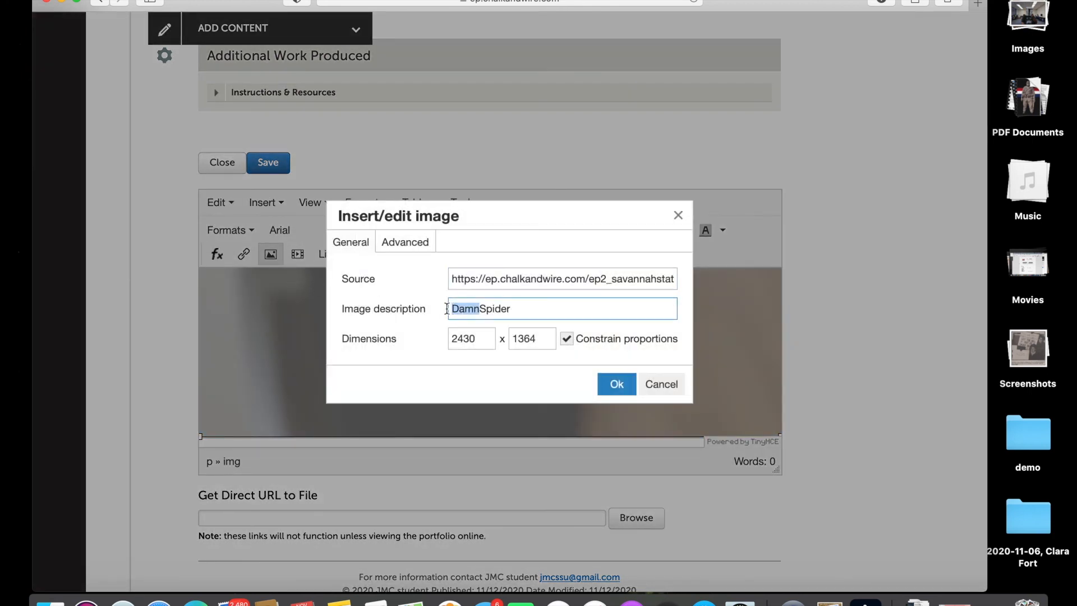
pyautogui.press('BackSpace')
pyautogui.moveTo(504, 309); pyautogui.dragTo(440, 310)
pyautogui.moveTo(477, 338); pyautogui.dragTo(425, 338)
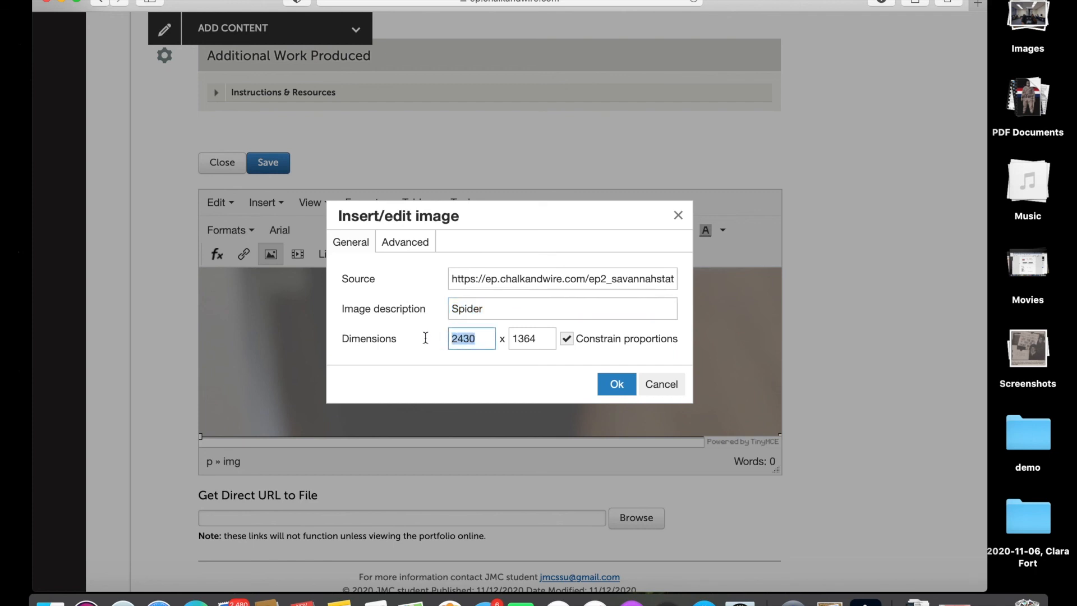
pyautogui.write('550')
pyautogui.click(610, 386)
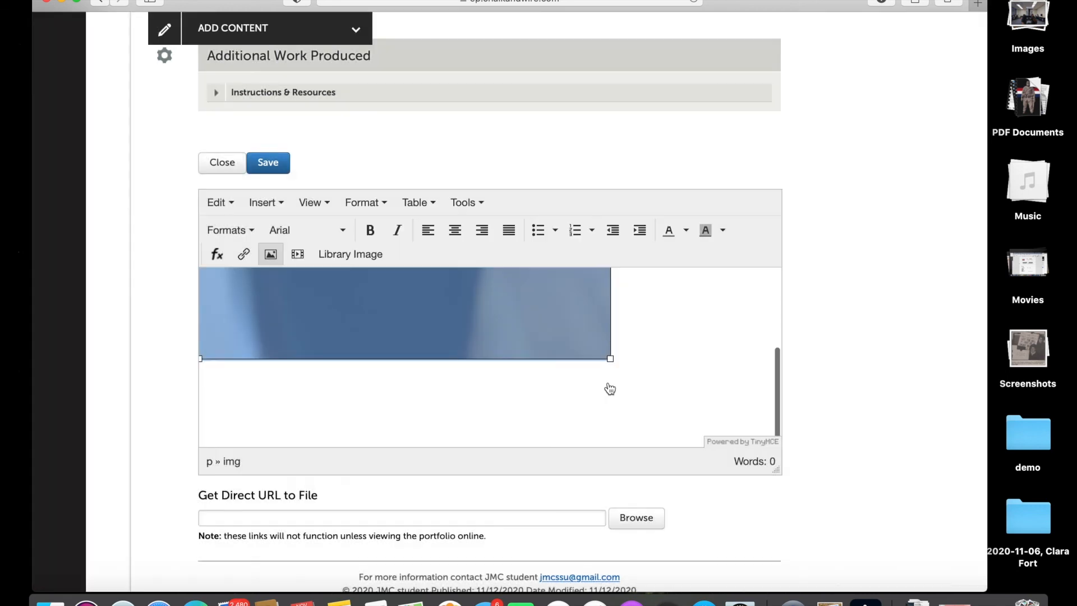
# Left-align the spider image, then save the block and close the editor.
pyautogui.scroll(5, 610, 389)
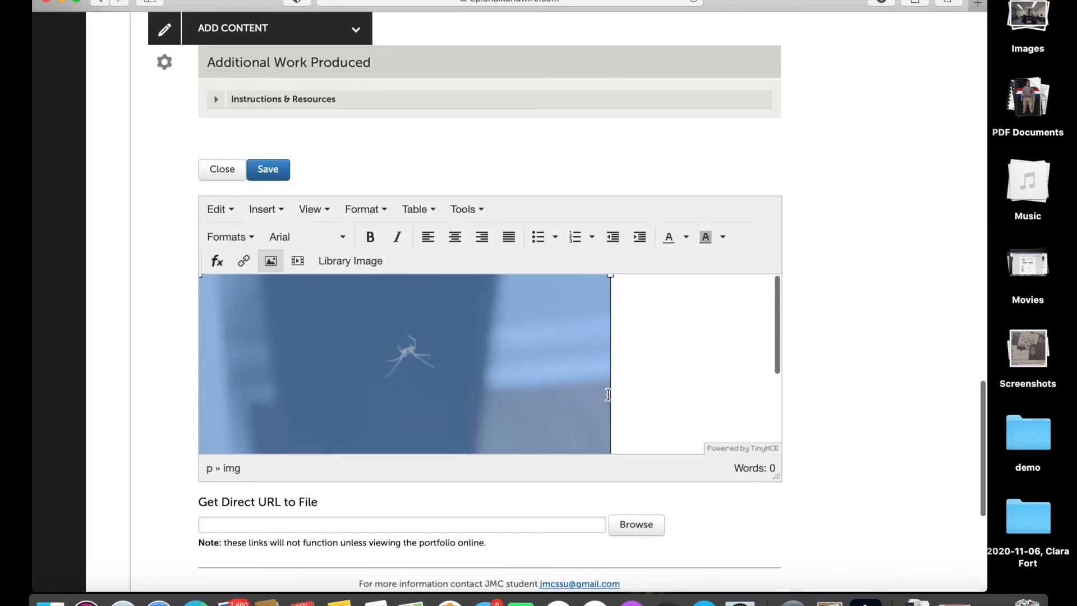
pyautogui.scroll(2, 608, 394)
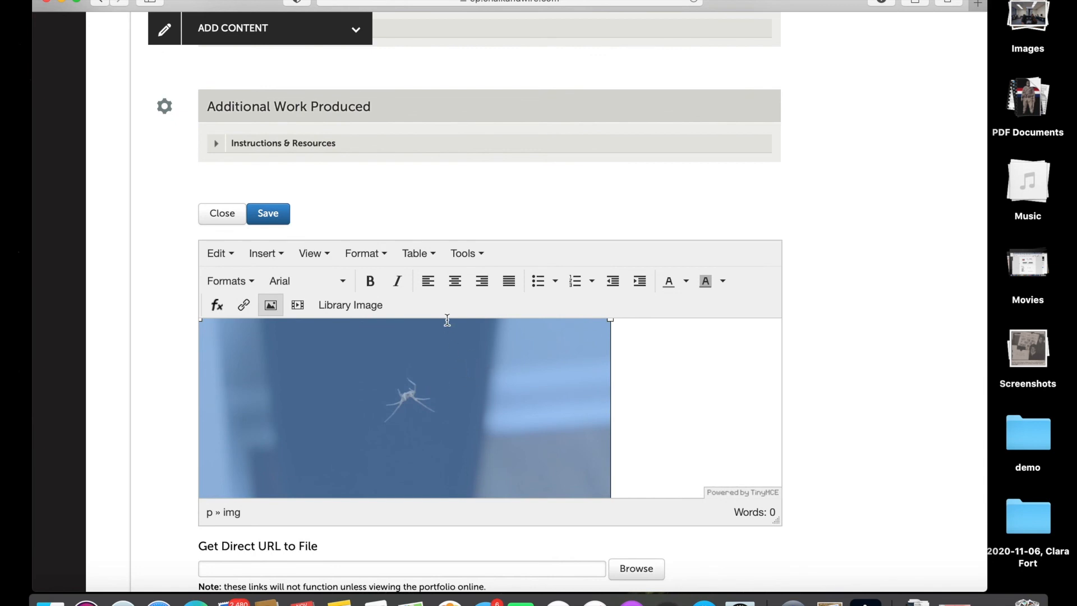
pyautogui.click(427, 283)
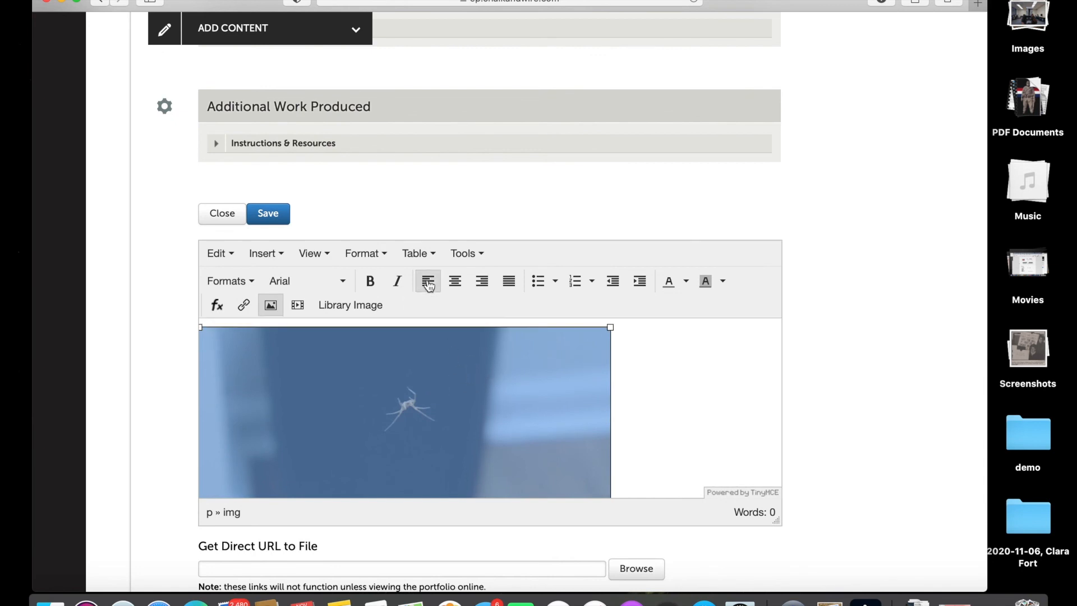
pyautogui.click(273, 218)
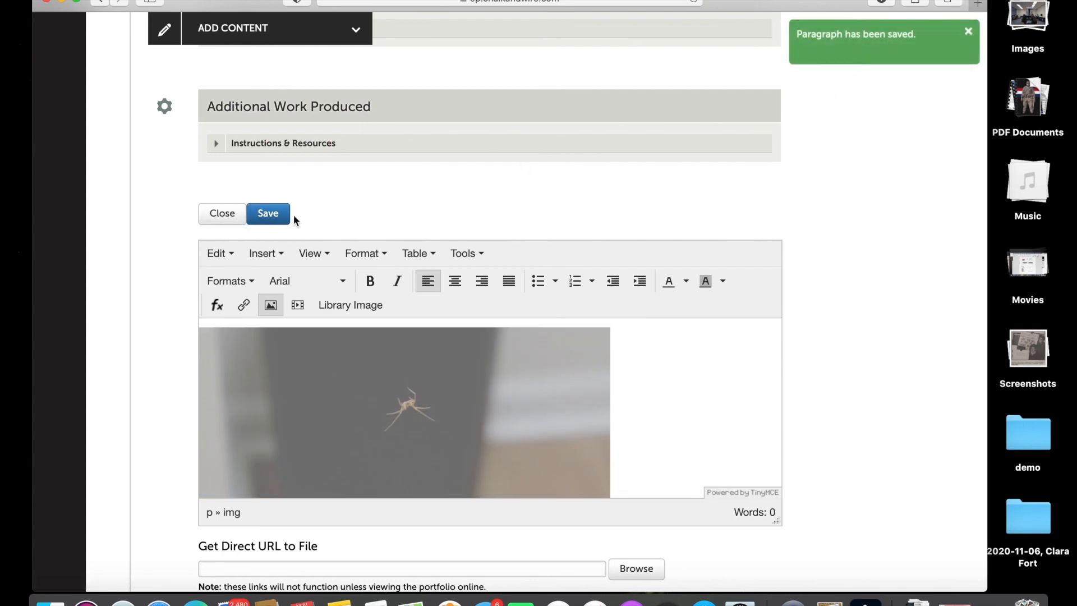
pyautogui.click(222, 214)
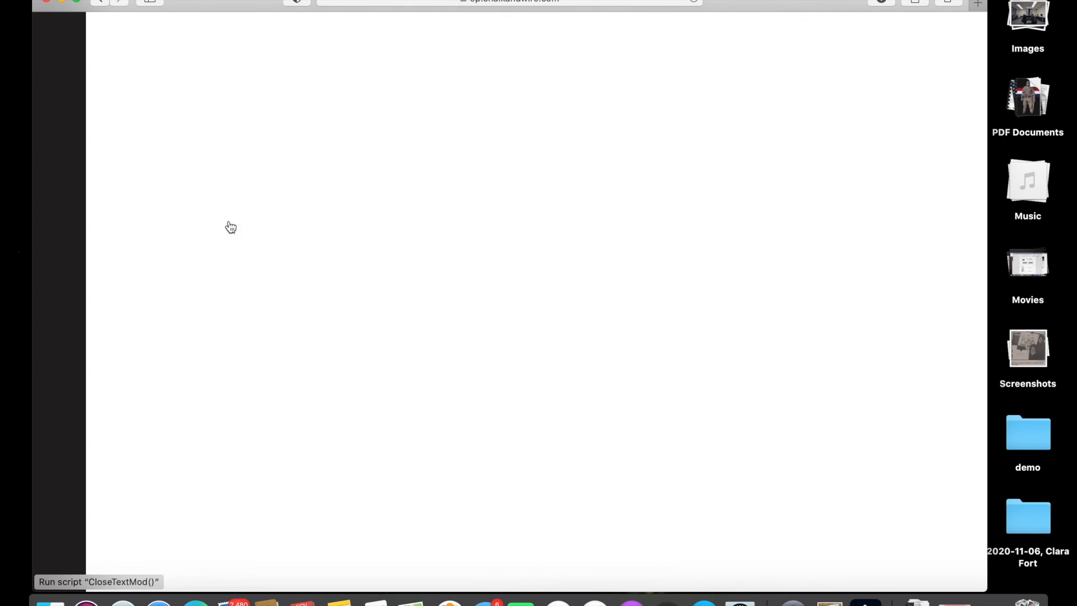
# Preview the portfolio and scroll the Portfolio page down to the spider image under Additional Work Produced.
pyautogui.scroll(3, 228, 221)
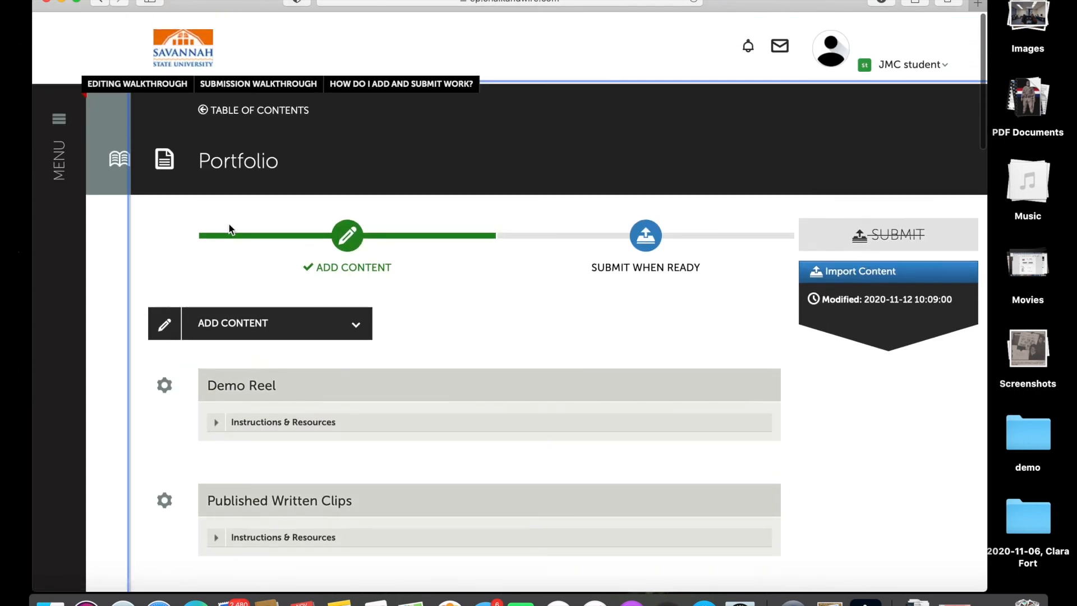
pyautogui.click(118, 162)
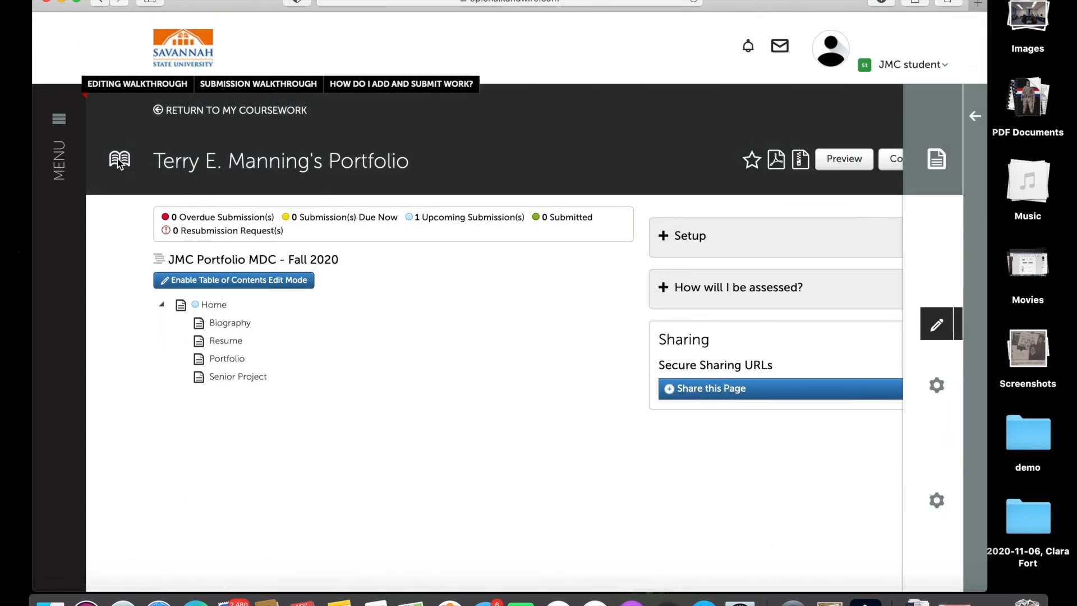
pyautogui.click(845, 161)
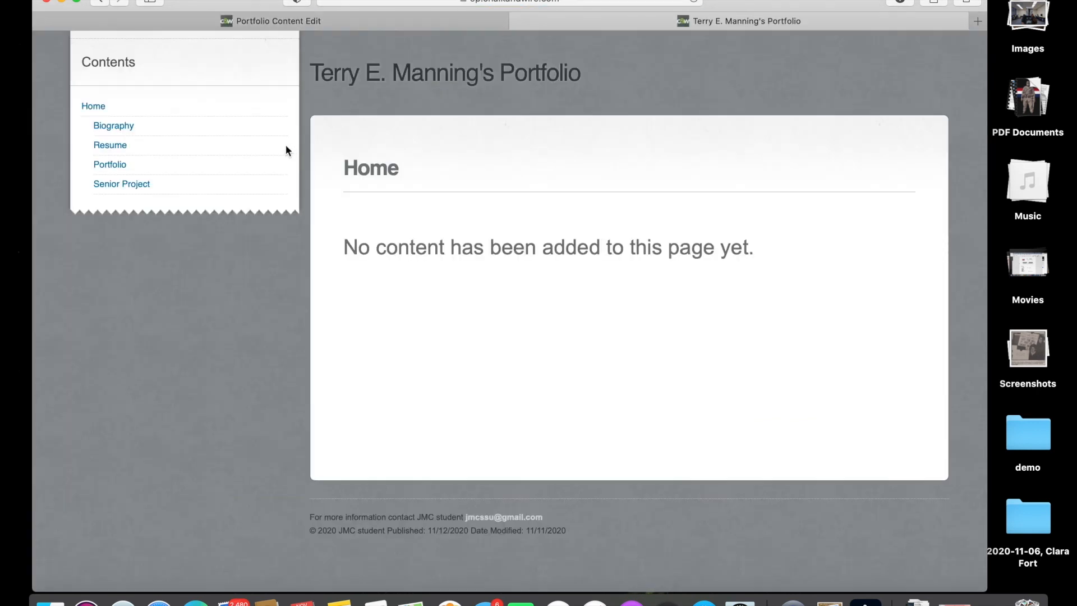
pyautogui.click(114, 164)
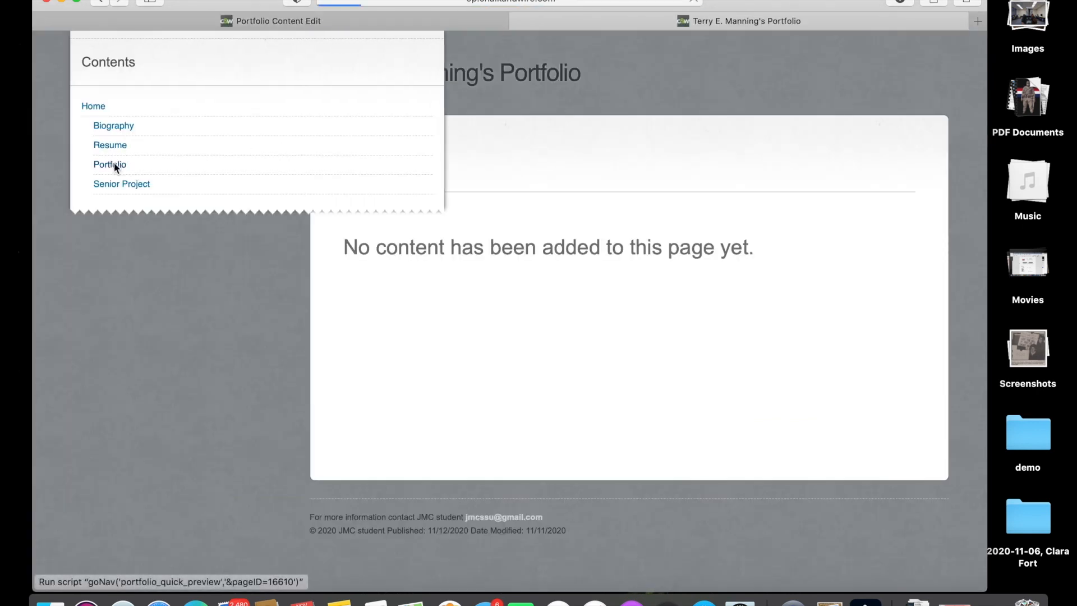
pyautogui.scroll(-15, 345, 375)
pyautogui.scroll(-10, 345, 375)
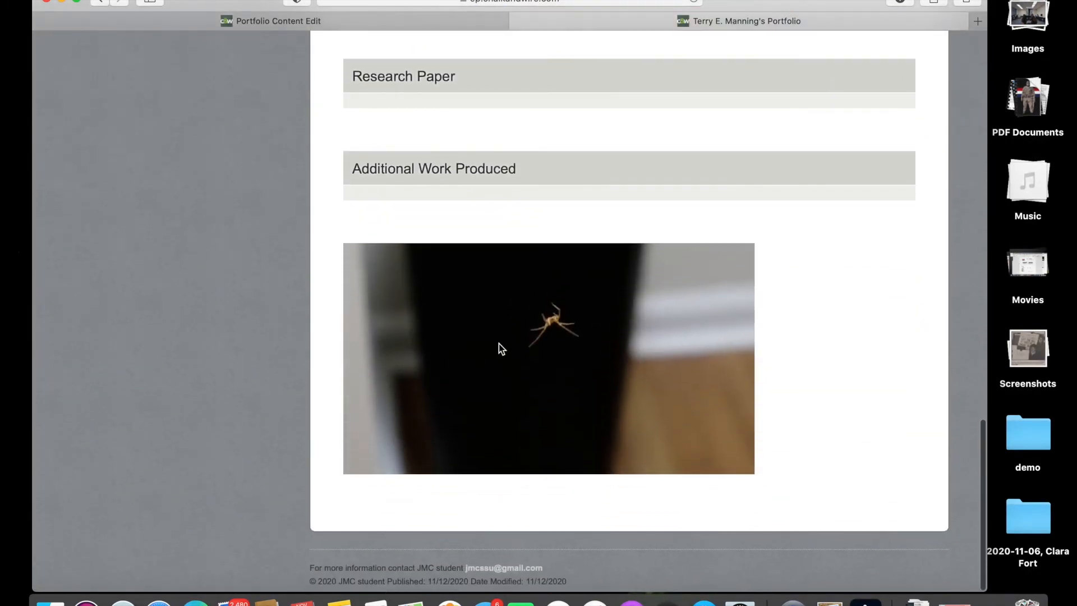